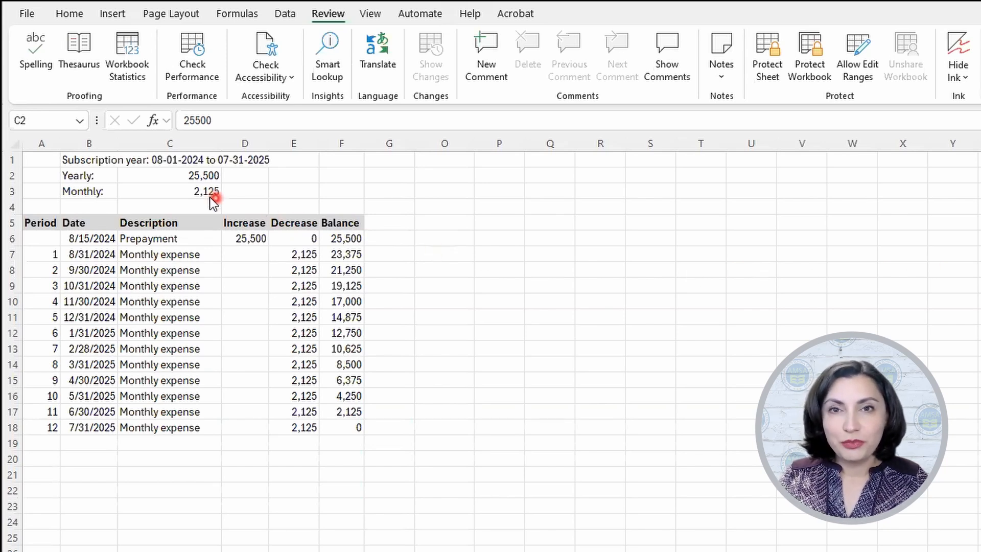
Step: Examine the yearly amount in C2, the monthly amount formula in C3 and the prepayment increase formula in D6
{"action": "left_click", "coordinate": [164, 177]}
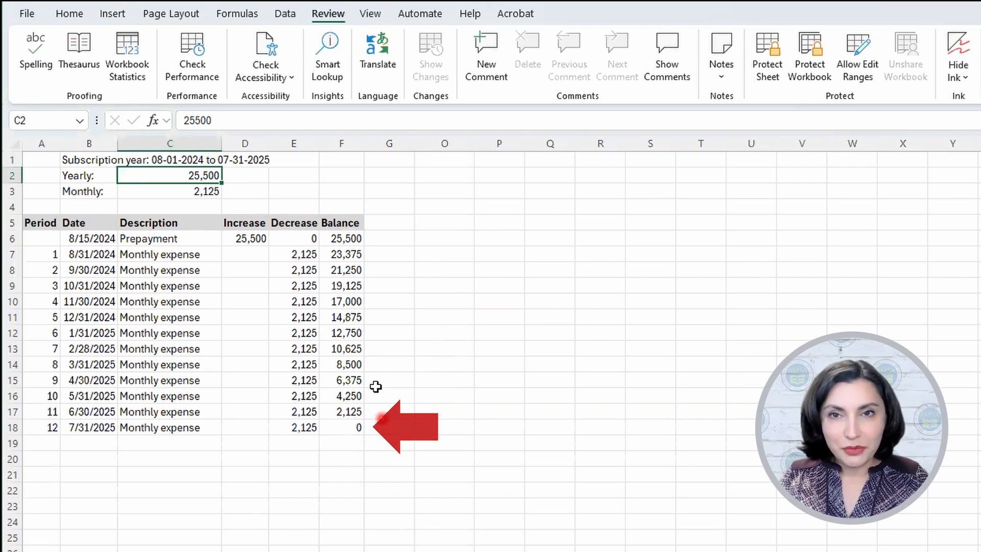
{"action": "left_click", "coordinate": [187, 190]}
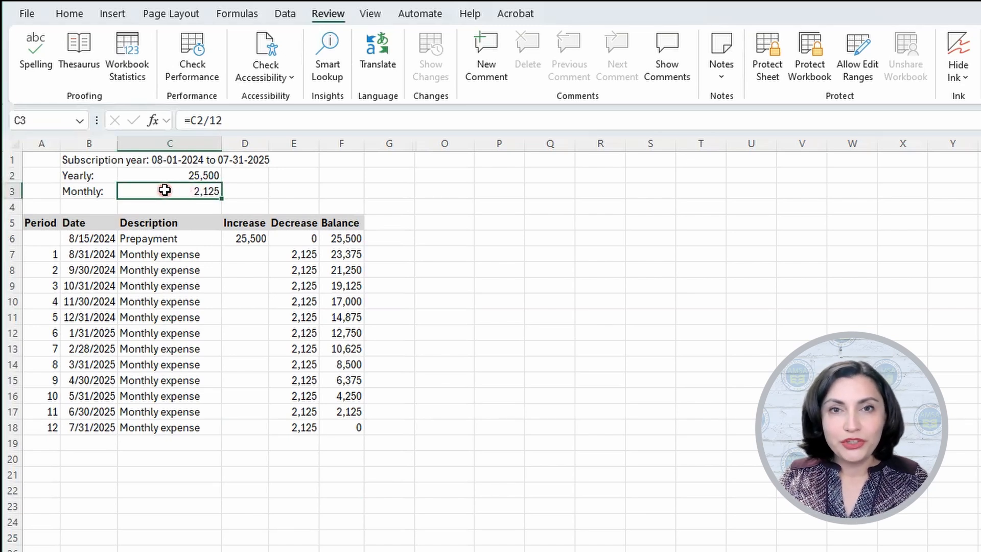
{"action": "double_click", "coordinate": [165, 190]}
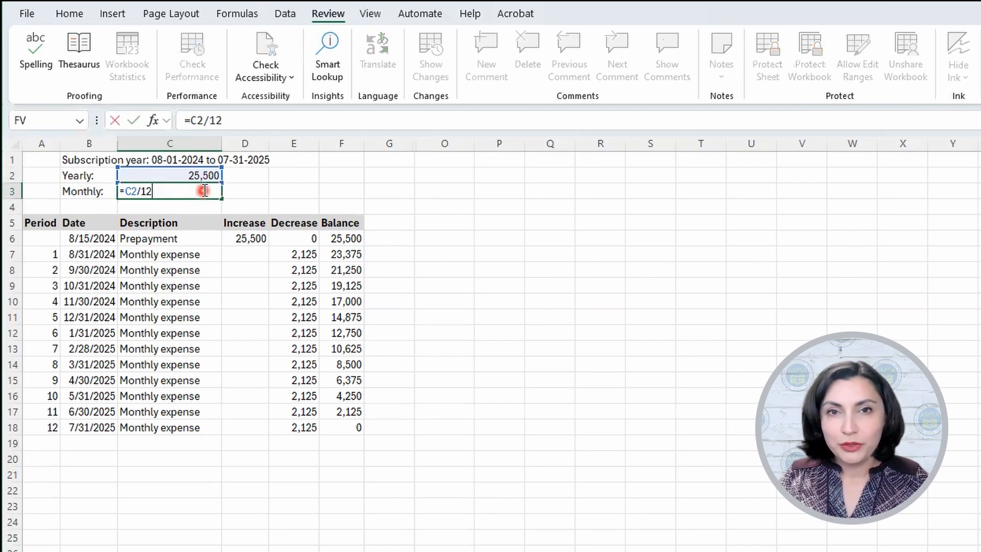
{"action": "key", "text": "Return"}
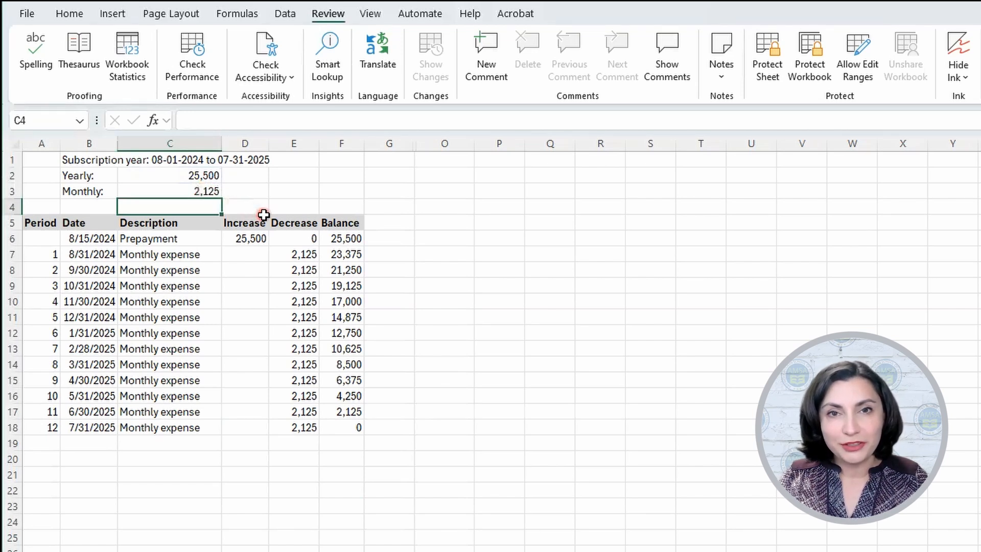
{"action": "left_click", "coordinate": [256, 234]}
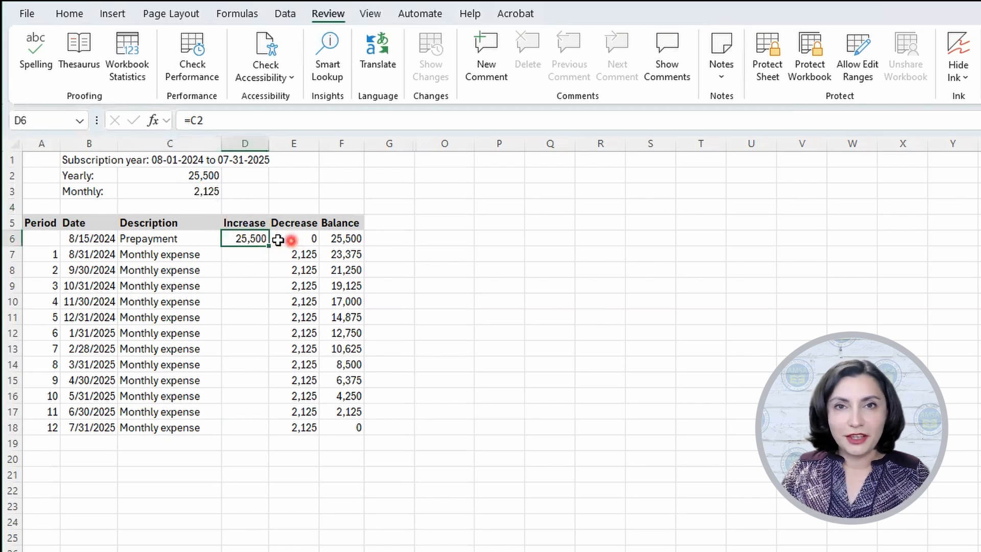
{"action": "double_click", "coordinate": [251, 238]}
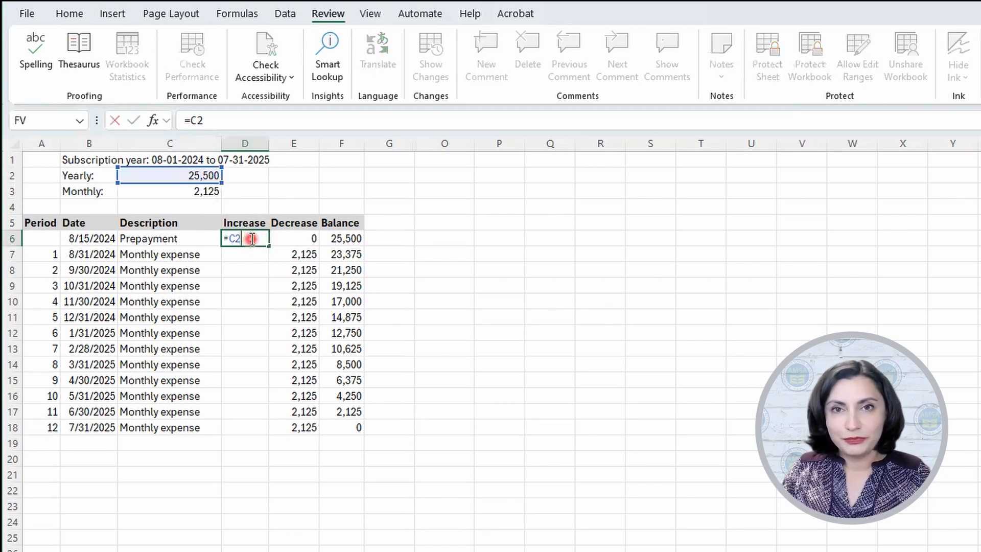
{"action": "key", "text": "Return"}
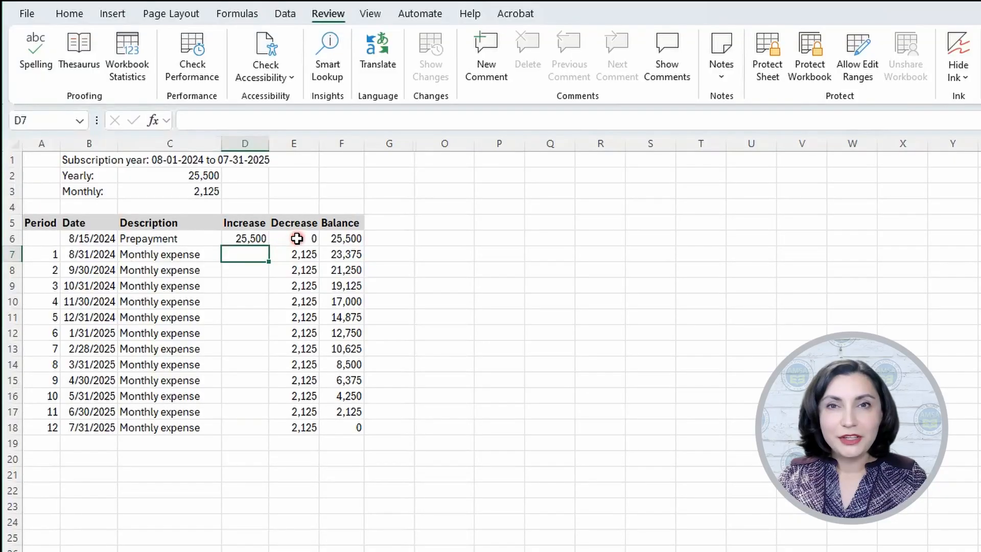
Step: Examine the prepayment row's decrease in E6 and the period 1 decrease and balance formulas in E7 and F7
{"action": "left_click", "coordinate": [296, 238]}
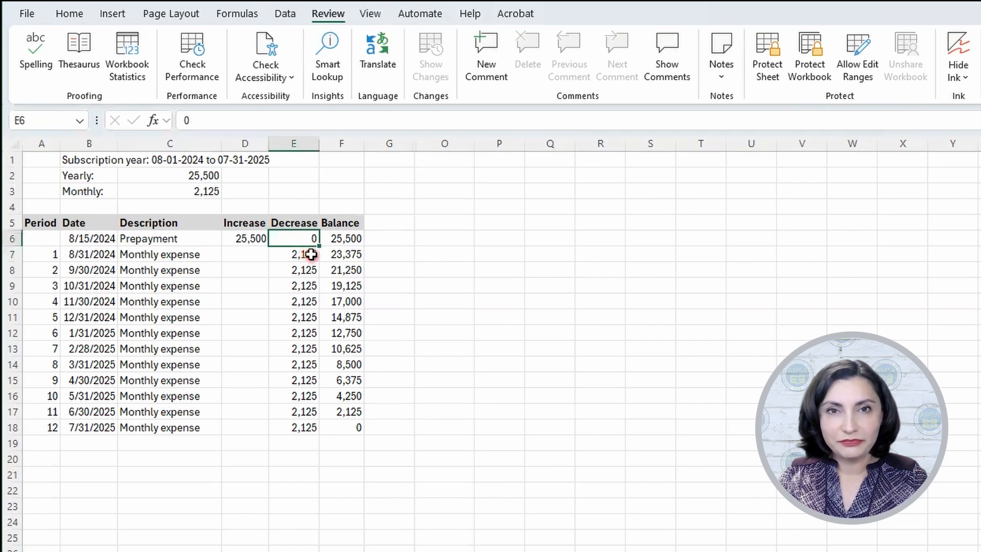
{"action": "left_click", "coordinate": [311, 254]}
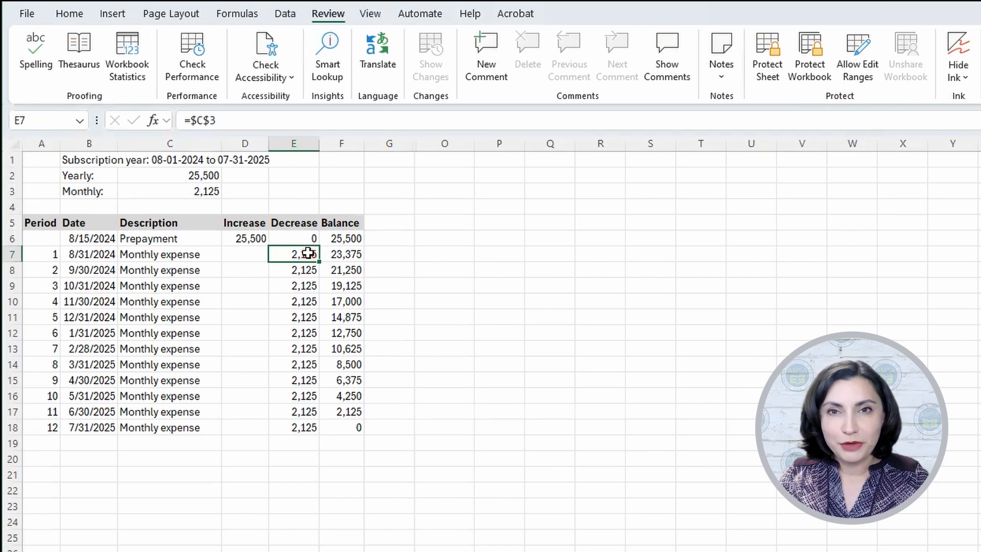
{"action": "double_click", "coordinate": [311, 253]}
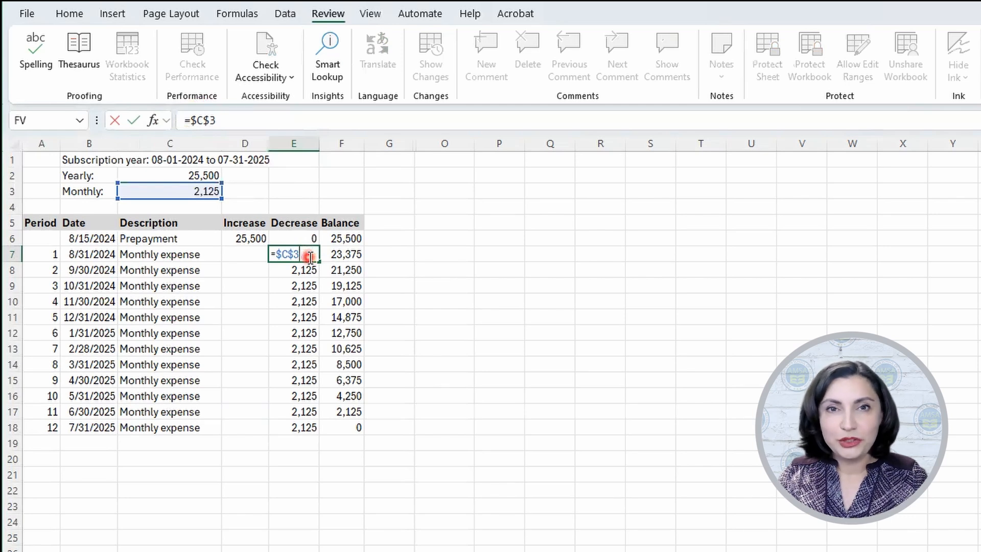
{"action": "key", "text": "Return"}
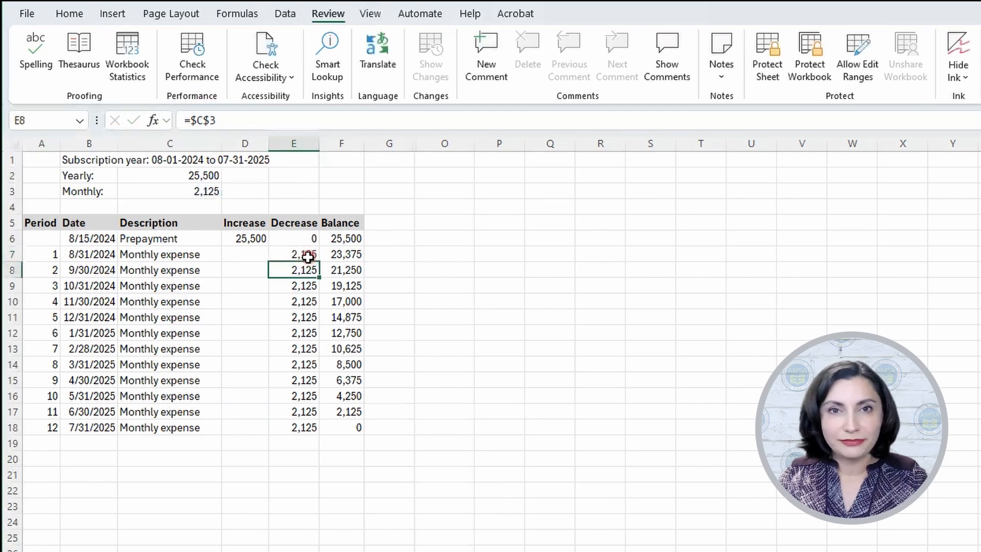
{"action": "left_click", "coordinate": [339, 256]}
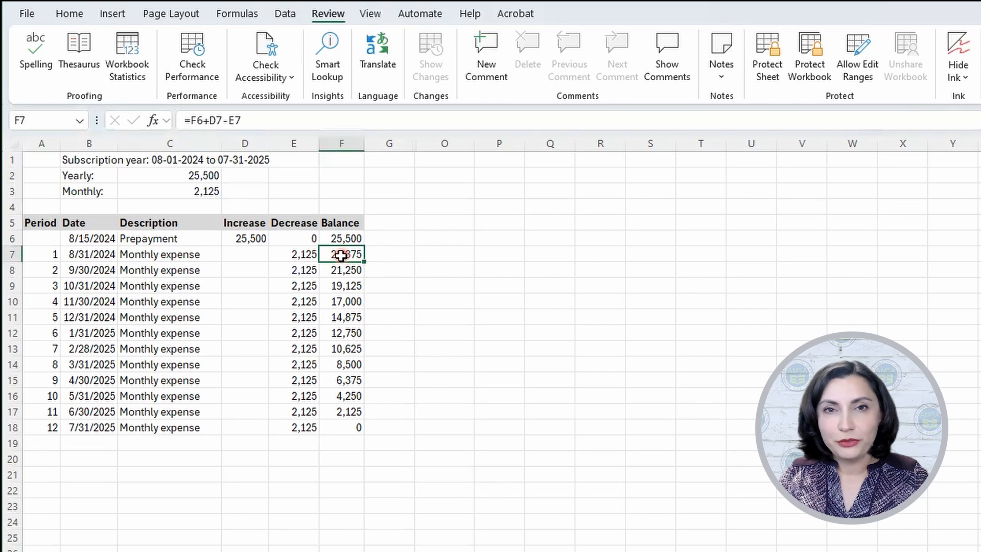
{"action": "double_click", "coordinate": [342, 255]}
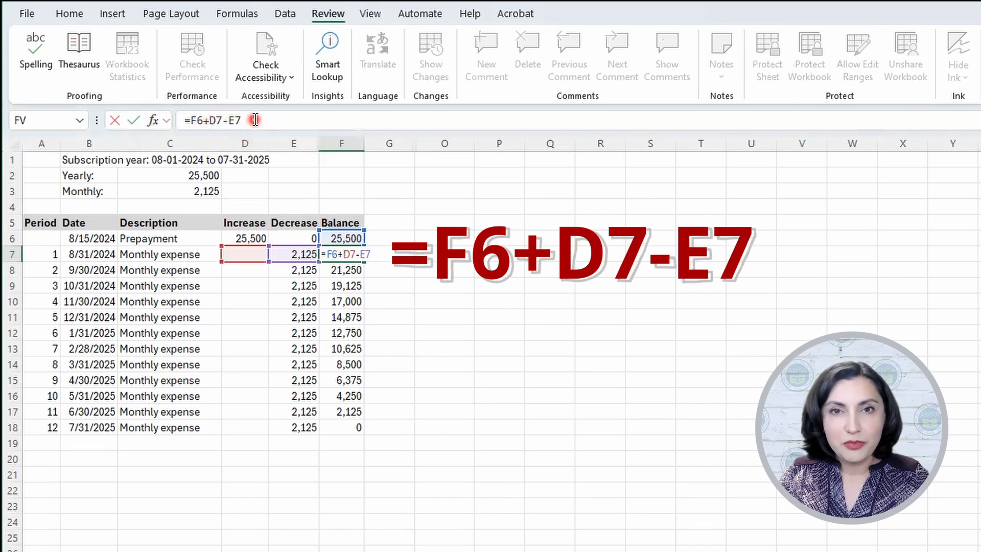
{"action": "key", "text": "Return"}
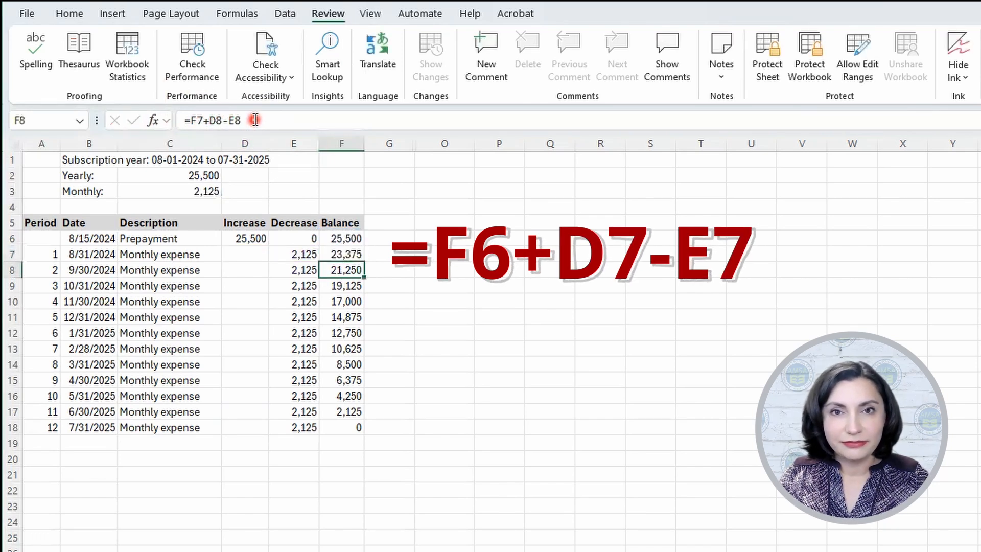
Step: Examine the period 2 decrease and balance formulas in E8 and F8
{"action": "left_click", "coordinate": [294, 270]}
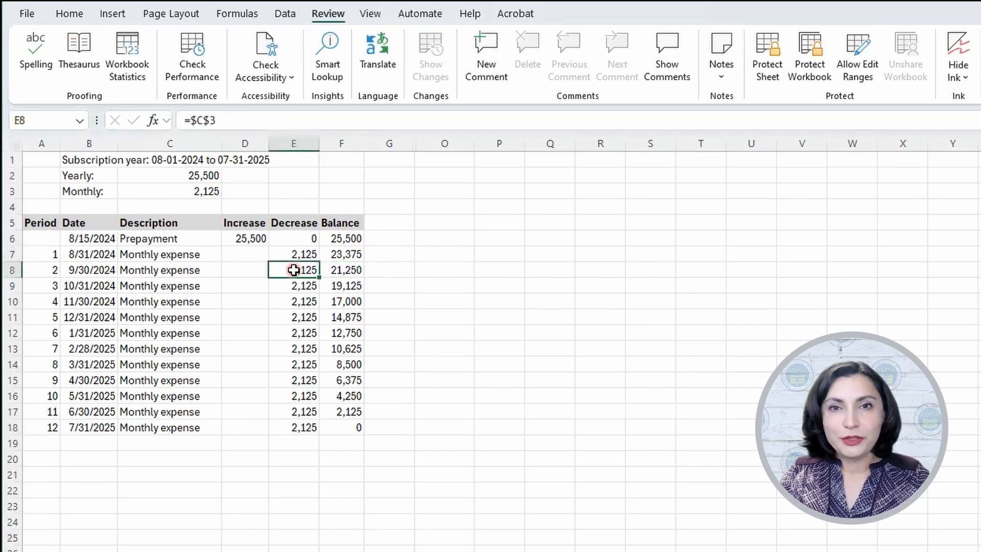
{"action": "double_click", "coordinate": [294, 270]}
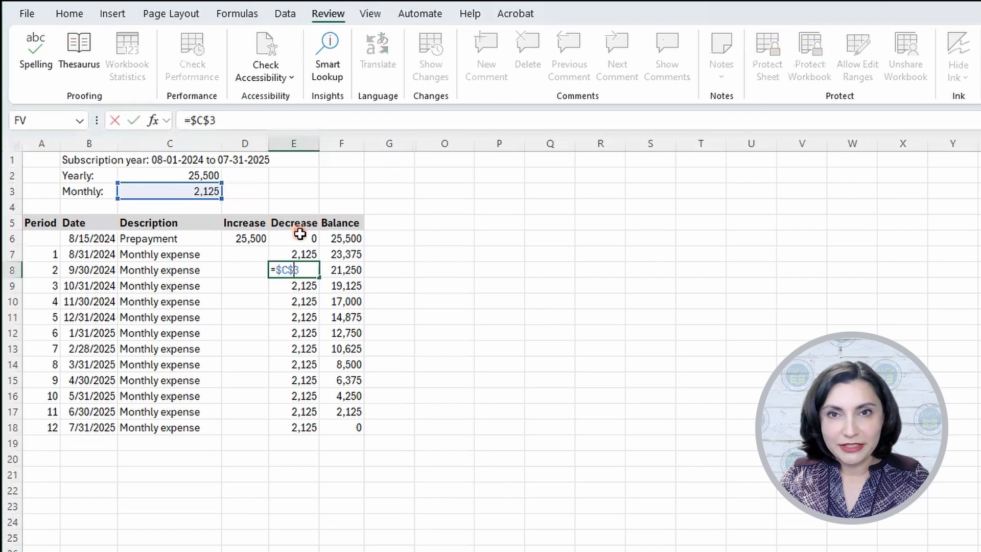
{"action": "key", "text": "Return"}
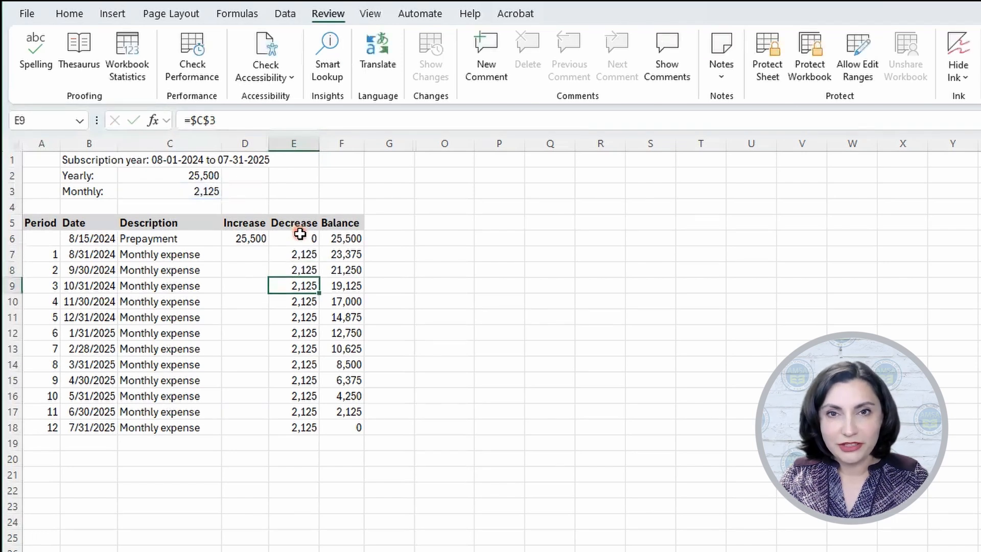
{"action": "left_click", "coordinate": [348, 268]}
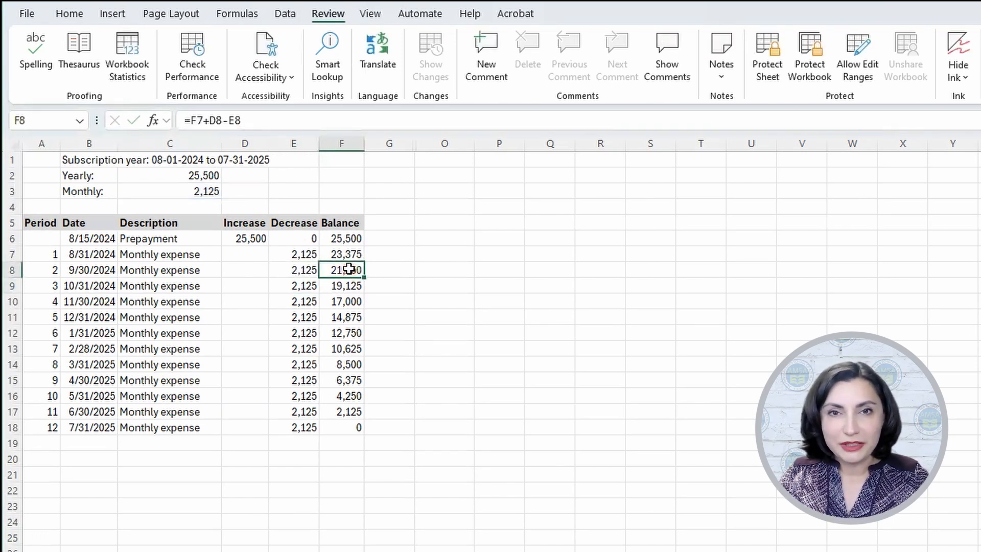
{"action": "double_click", "coordinate": [349, 268]}
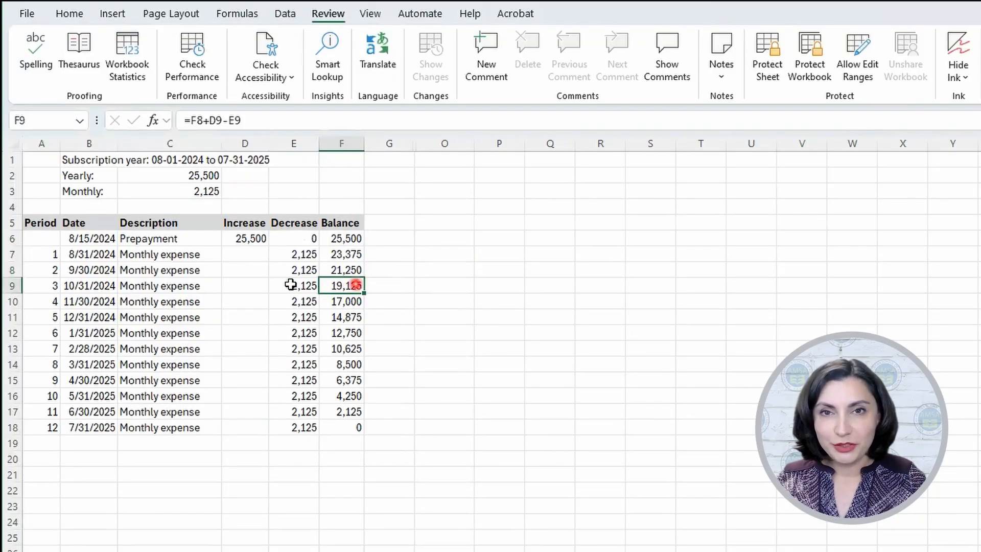
Step: Clear the monthly expense rows in A7:F18 and enter period numbers 1 and 2 in A7 and A8
{"action": "left_click_drag", "start_coordinate": [37, 255], "coordinate": [341, 425]}
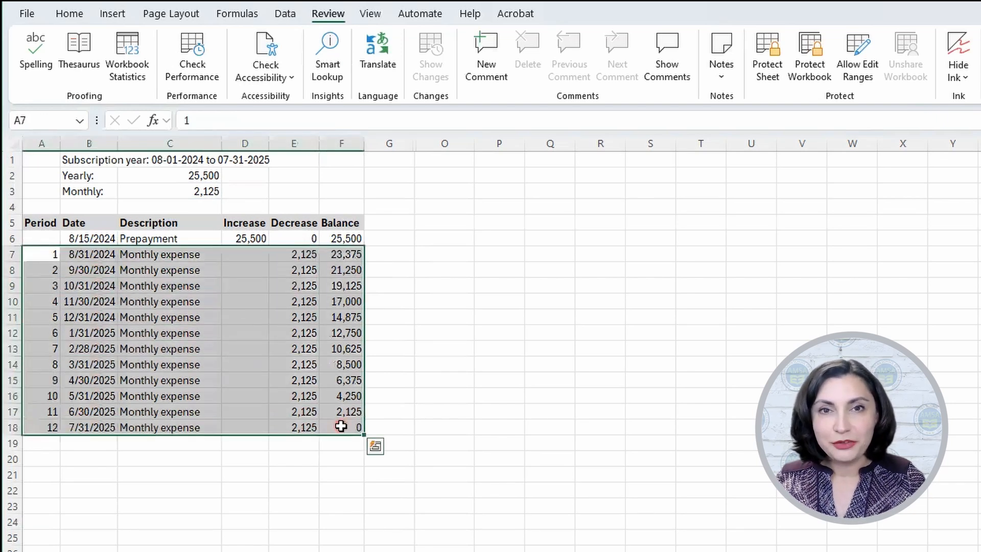
{"action": "key", "text": "Delete"}
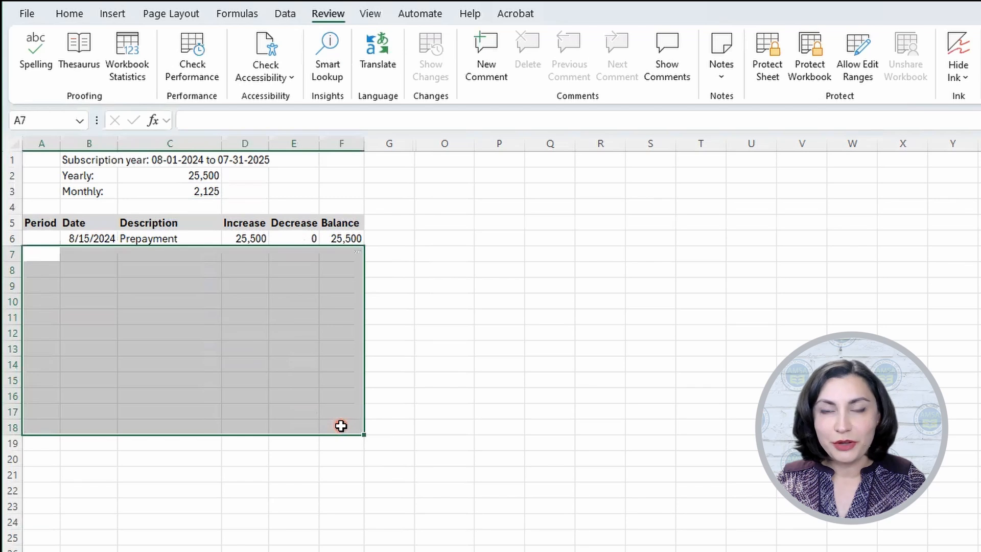
{"action": "left_click", "coordinate": [57, 255]}
{"action": "type", "text": "1"}
{"action": "key", "text": "Return"}
{"action": "type", "text": "2"}
{"action": "key", "text": "Return"}
Step: For period 1, enter the date 8/31/2024 in B7 and the description "Monthly expense" in C7
{"action": "left_click", "coordinate": [89, 254]}
{"action": "type", "text": "8/31/20"}
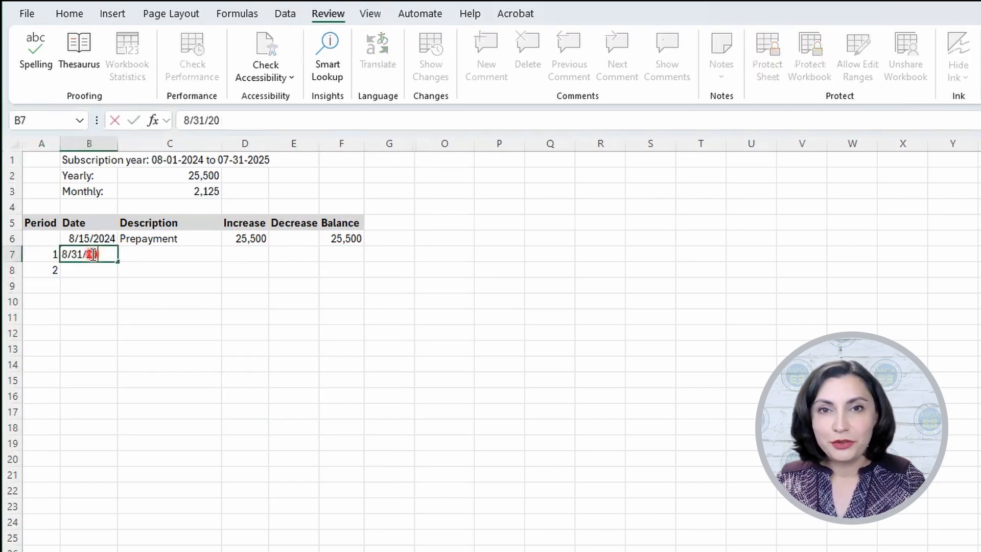
{"action": "type", "text": "24"}
{"action": "key", "text": "Return"}
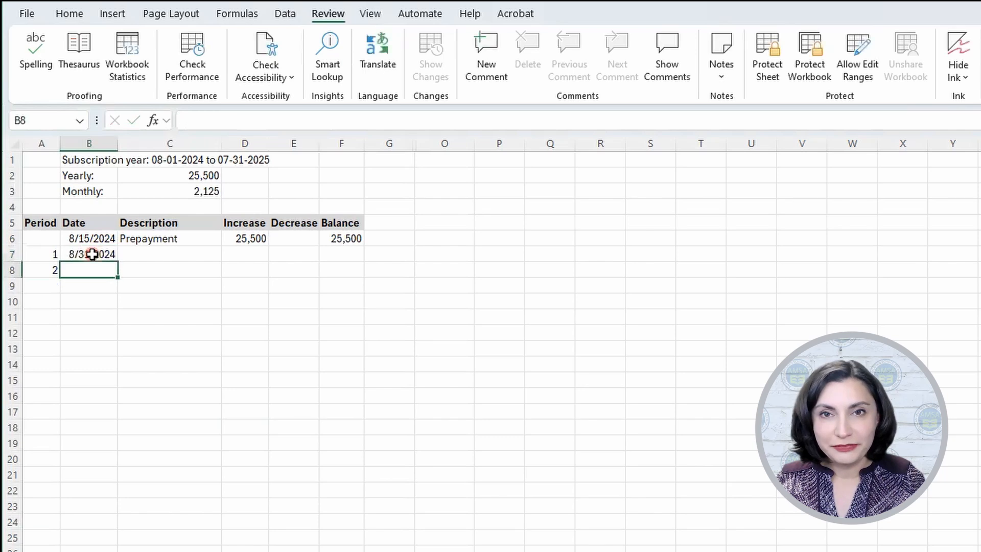
{"action": "left_click", "coordinate": [149, 252]}
{"action": "type", "text": "Monthly"}
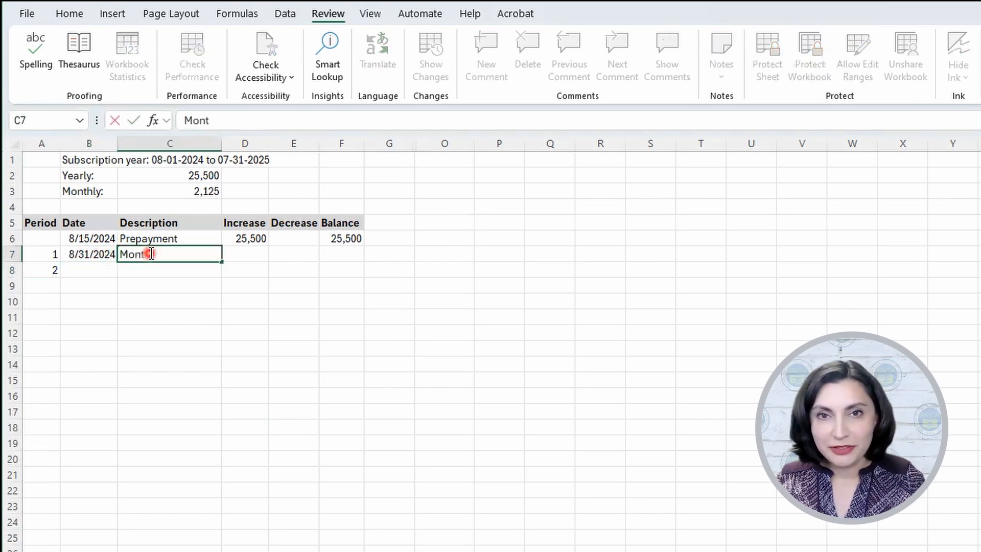
{"action": "type", "text": "expense"}
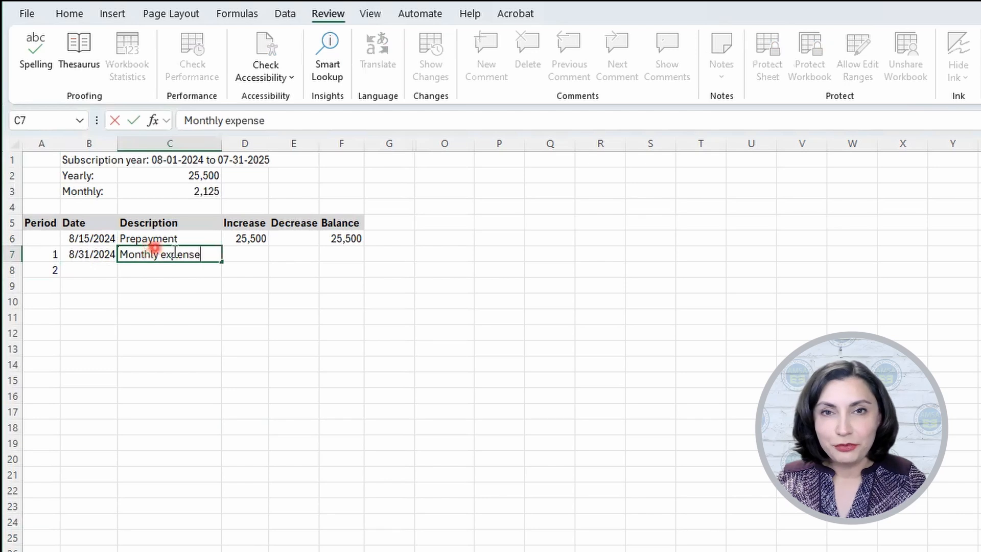
Step: Enter the formula =$C$3 in E7 as the period 1 decrease, using an absolute reference to the monthly amount
{"action": "left_click", "coordinate": [288, 254]}
{"action": "type", "text": "="}
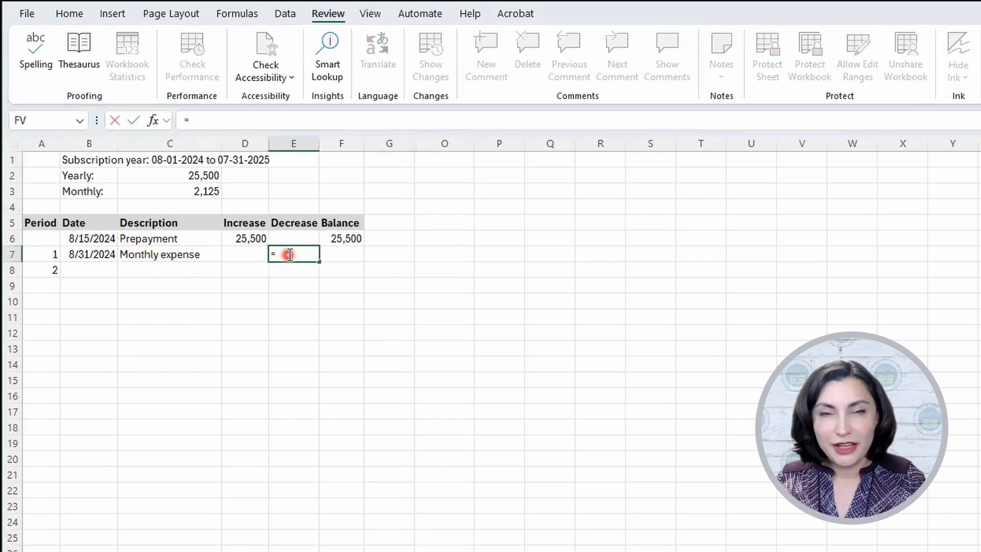
{"action": "left_click", "coordinate": [204, 191]}
{"action": "left_click", "coordinate": [227, 120]}
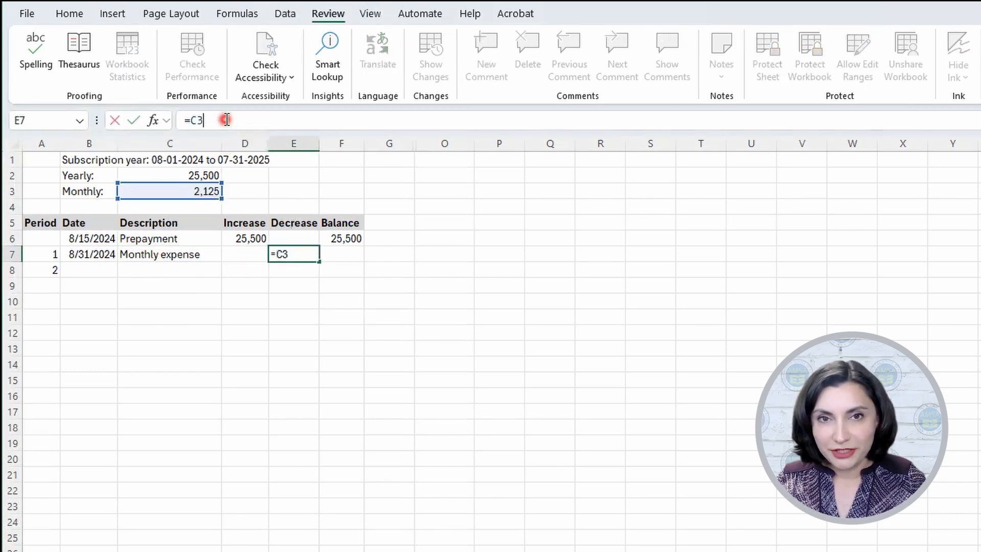
{"action": "key", "text": "F4"}
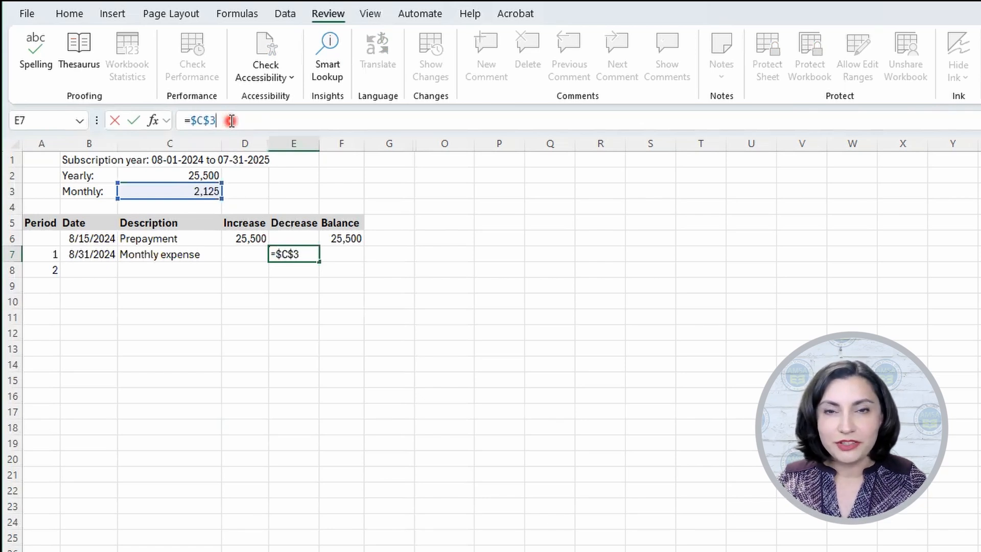
{"action": "key", "text": "Return"}
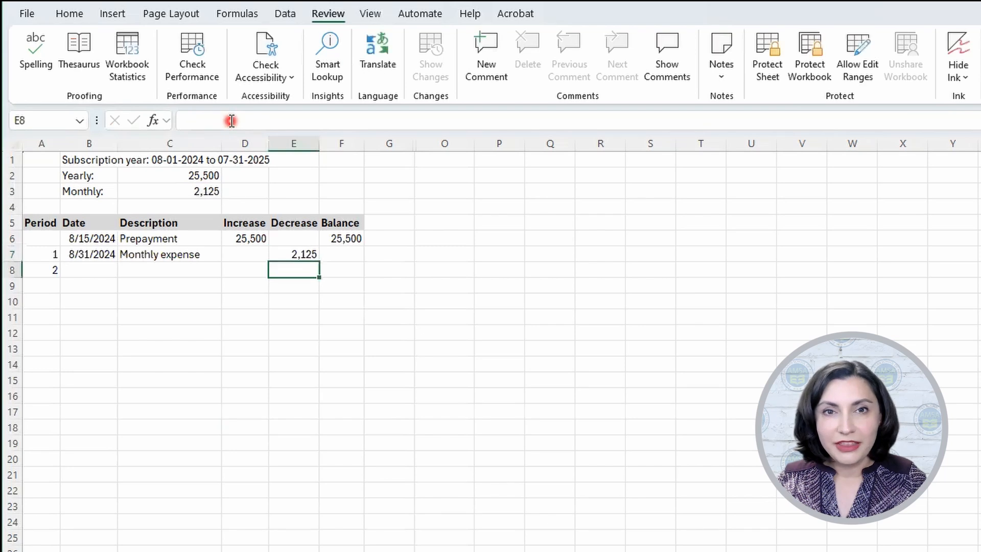
Step: Enter the balance formula =F6+D7-E7 in F7 for period 1
{"action": "double_click", "coordinate": [352, 255]}
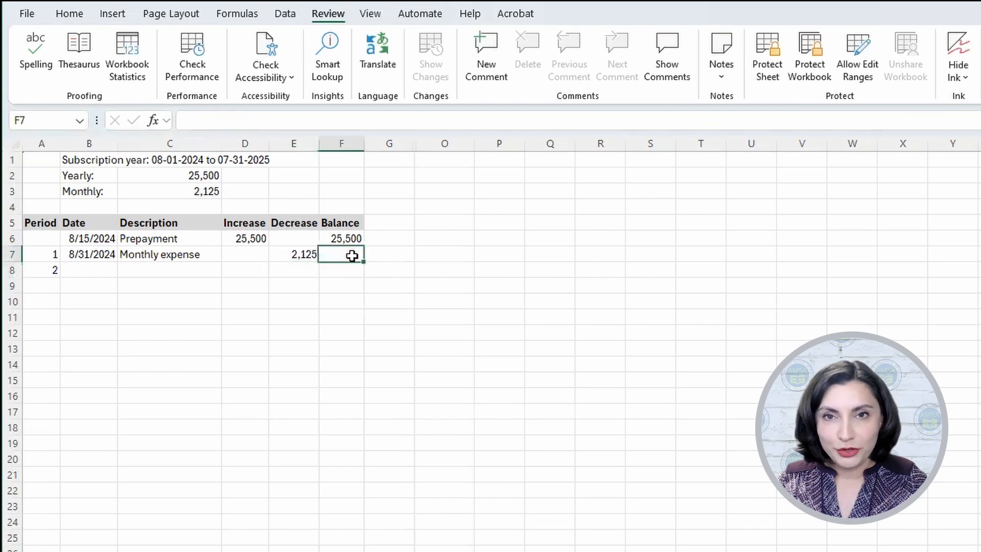
{"action": "type", "text": "="}
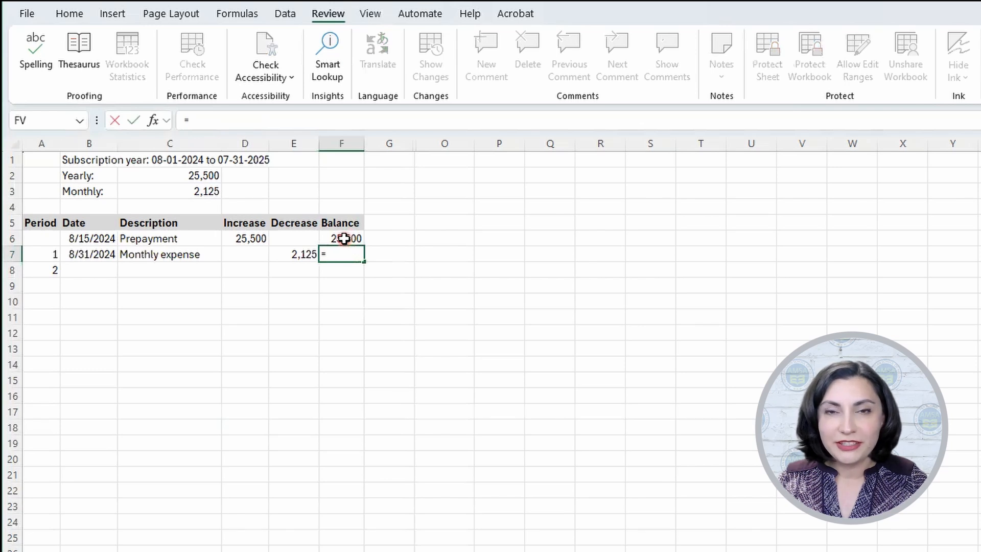
{"action": "left_click", "coordinate": [344, 238]}
{"action": "type", "text": "+"}
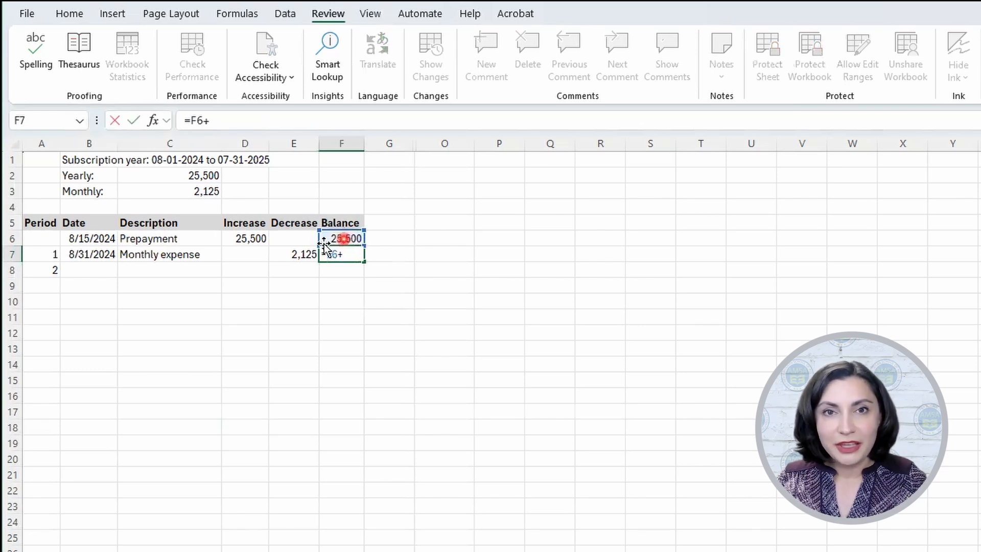
{"action": "left_click", "coordinate": [249, 252]}
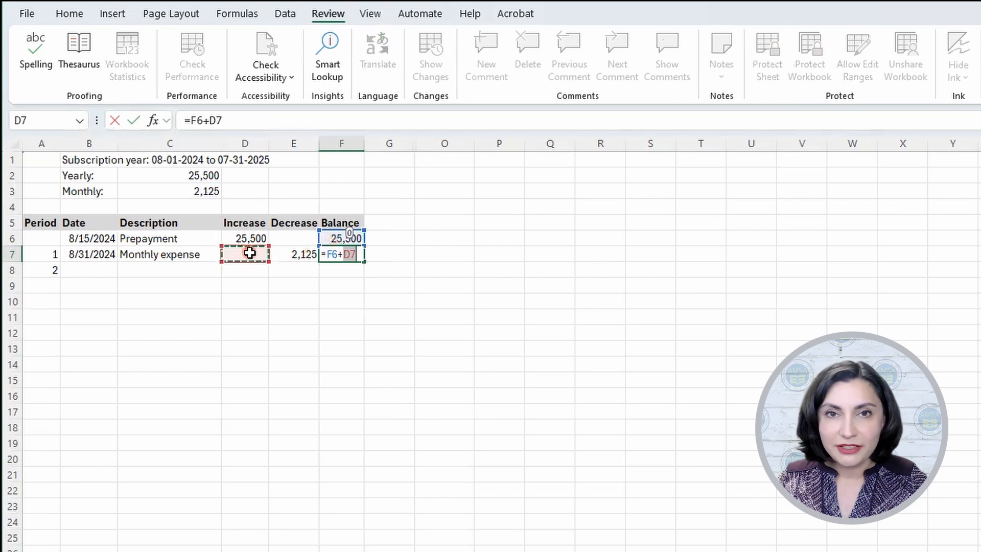
{"action": "type", "text": "-"}
{"action": "left_click", "coordinate": [288, 253]}
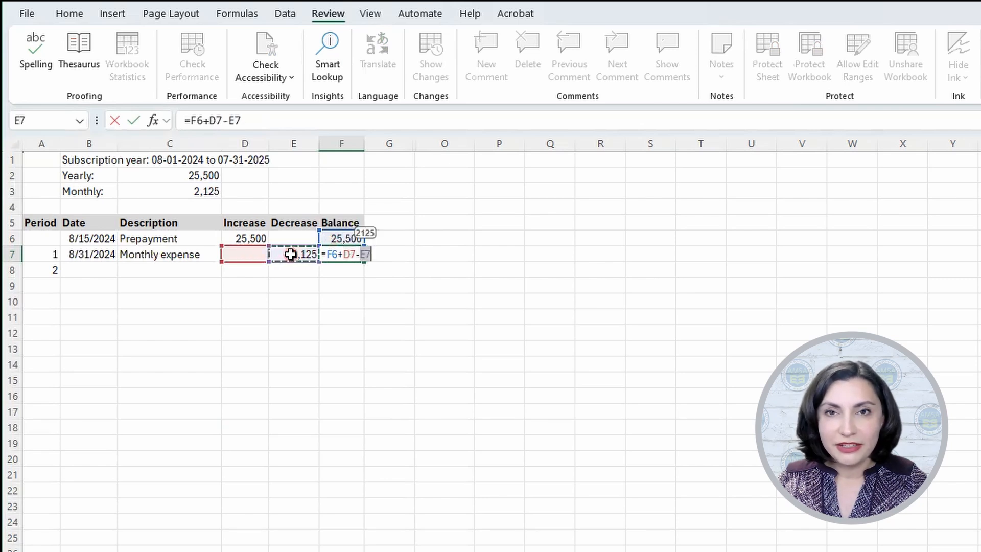
{"action": "key", "text": "Return"}
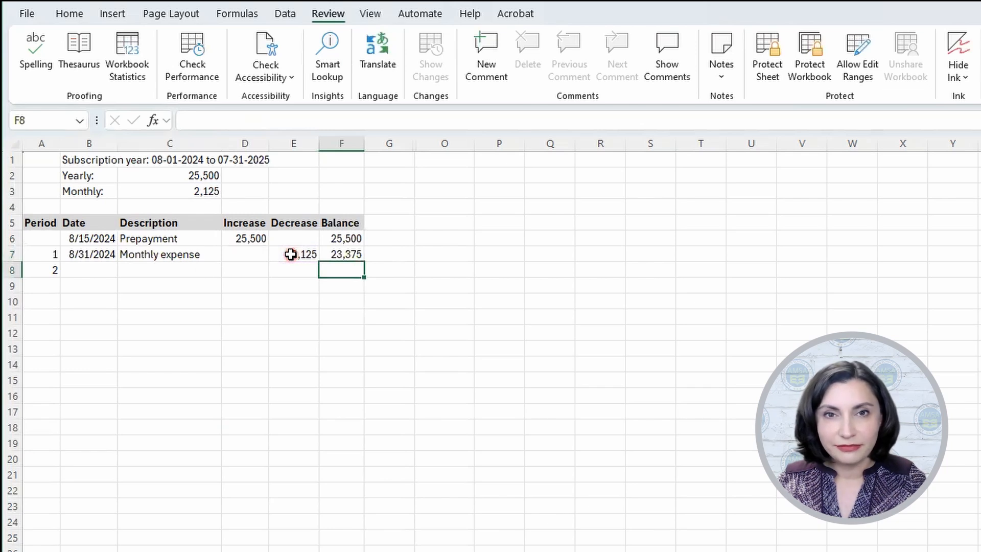
Step: For period 2, enter the date 9/30/2024 in B8 and copy the description "Monthly expense" from C7 into C8
{"action": "left_click", "coordinate": [90, 270]}
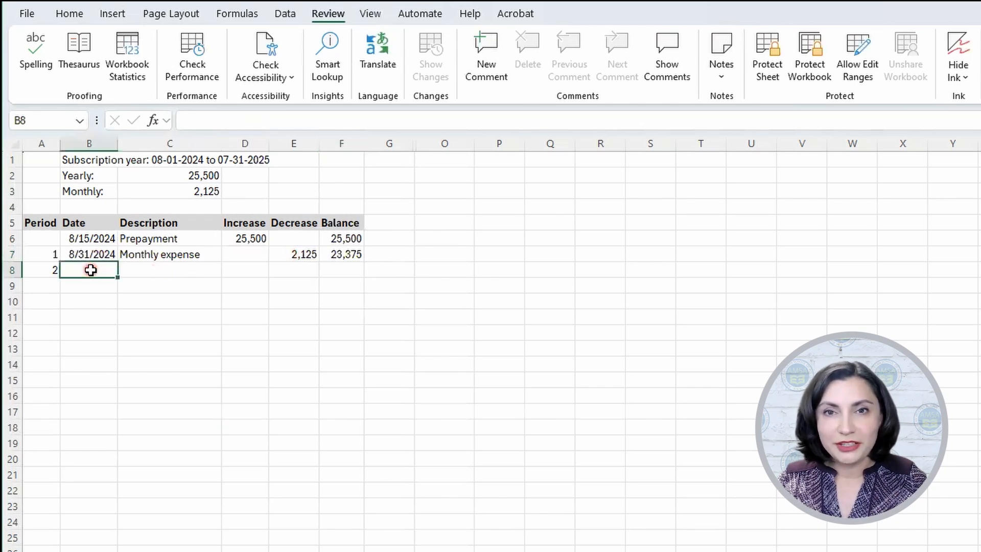
{"action": "type", "text": "9/30"}
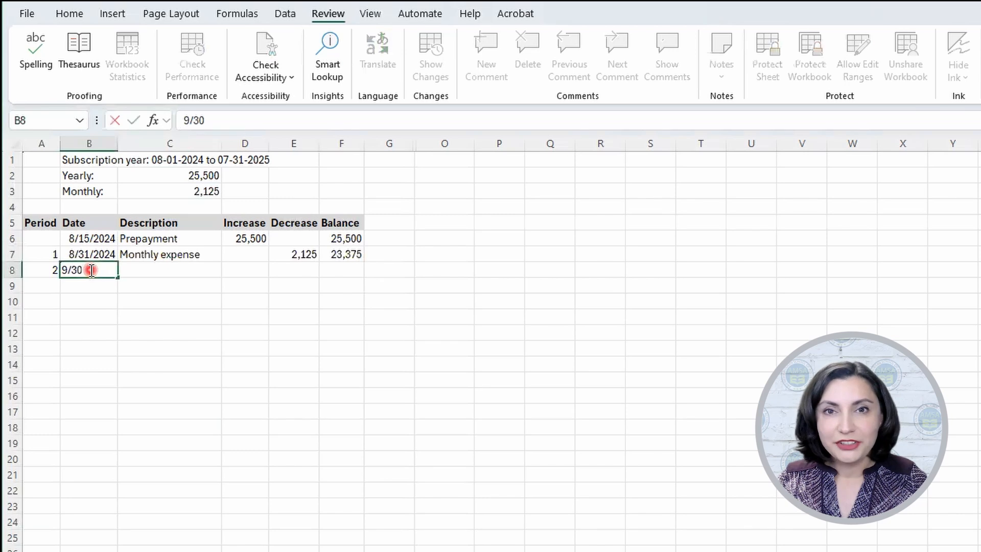
{"action": "type", "text": "/2024"}
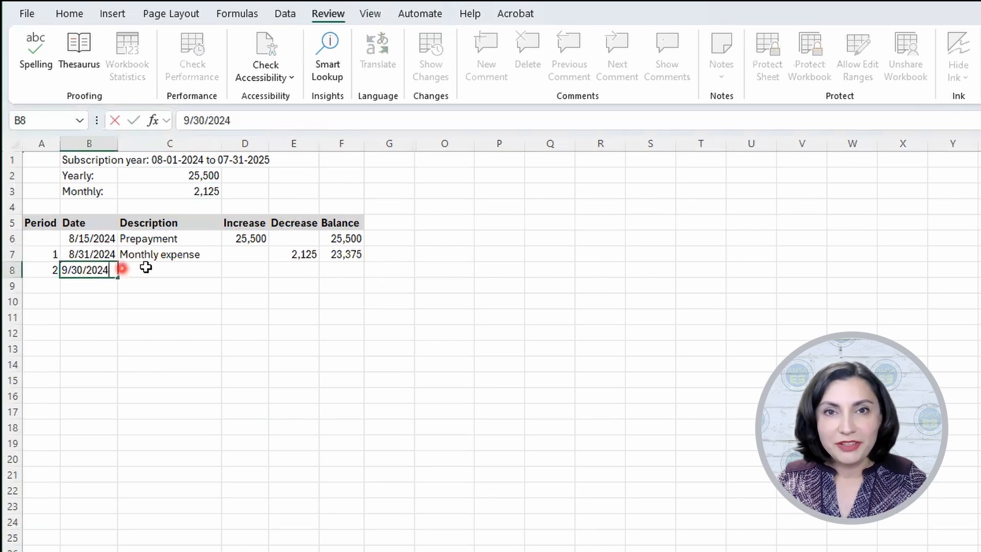
{"action": "left_click", "coordinate": [166, 257]}
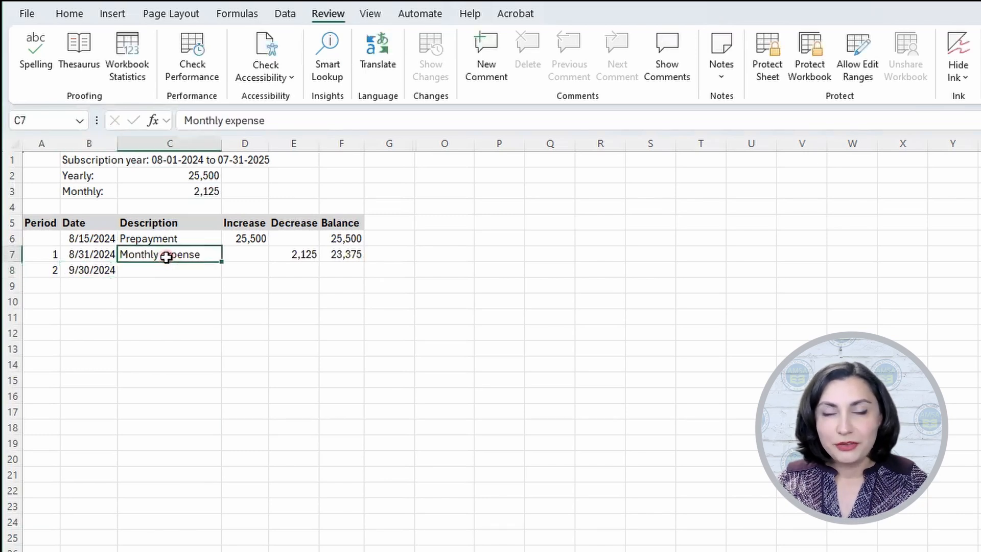
{"action": "key", "text": "ctrl+c"}
{"action": "left_click", "coordinate": [188, 270]}
{"action": "key", "text": "ctrl+v"}
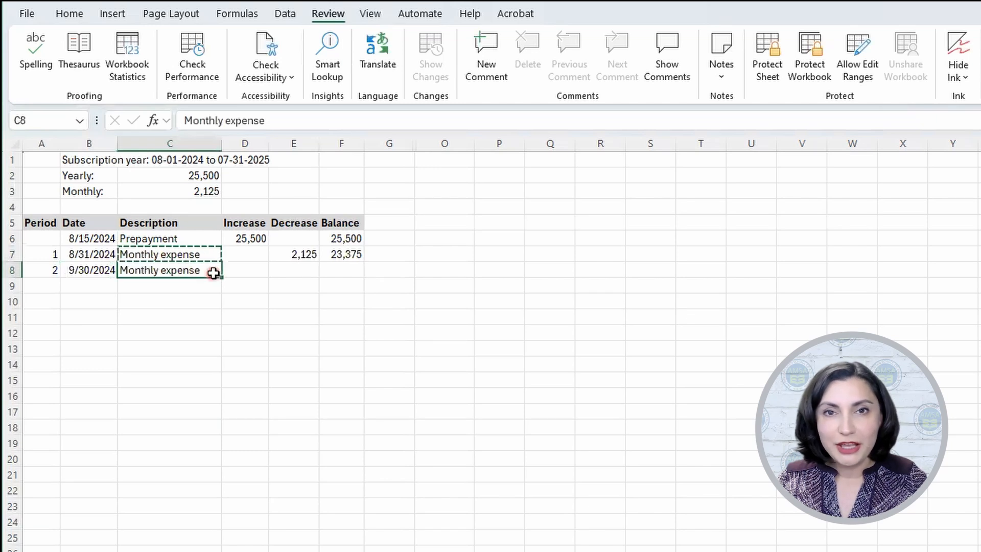
Step: Copy the period 1 decrease and balance formulas from E7 and F7 into E8 and F8, and check the references in F8
{"action": "left_click", "coordinate": [301, 254]}
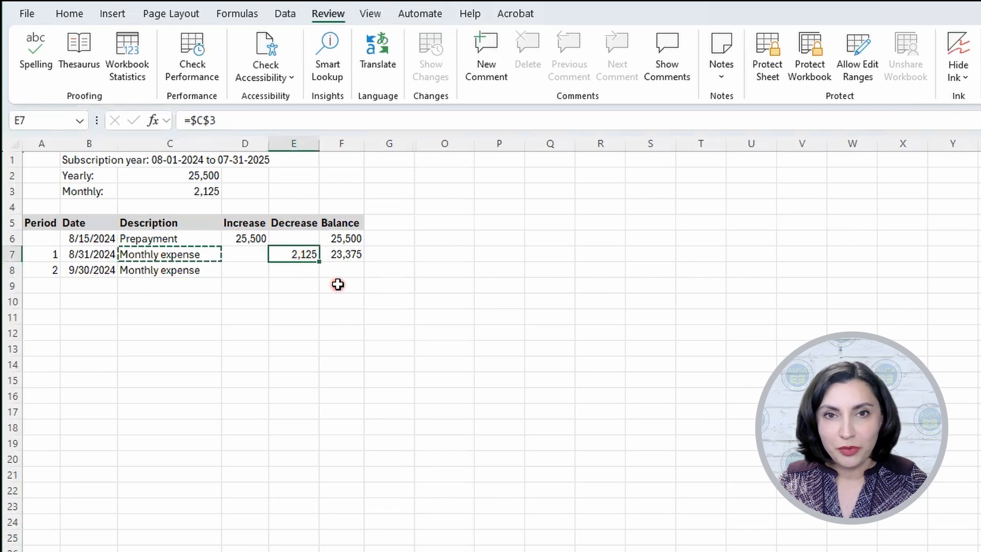
{"action": "key", "text": "ctrl+c"}
{"action": "left_click", "coordinate": [289, 270]}
{"action": "key", "text": "ctrl+v"}
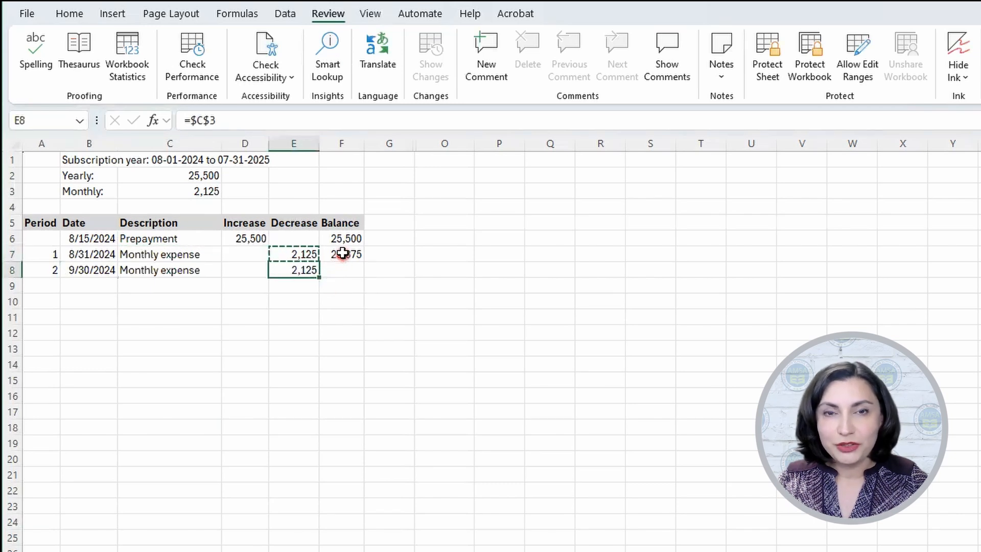
{"action": "left_click", "coordinate": [343, 254]}
{"action": "key", "text": "ctrl+c"}
{"action": "left_click", "coordinate": [336, 266]}
{"action": "key", "text": "ctrl+v"}
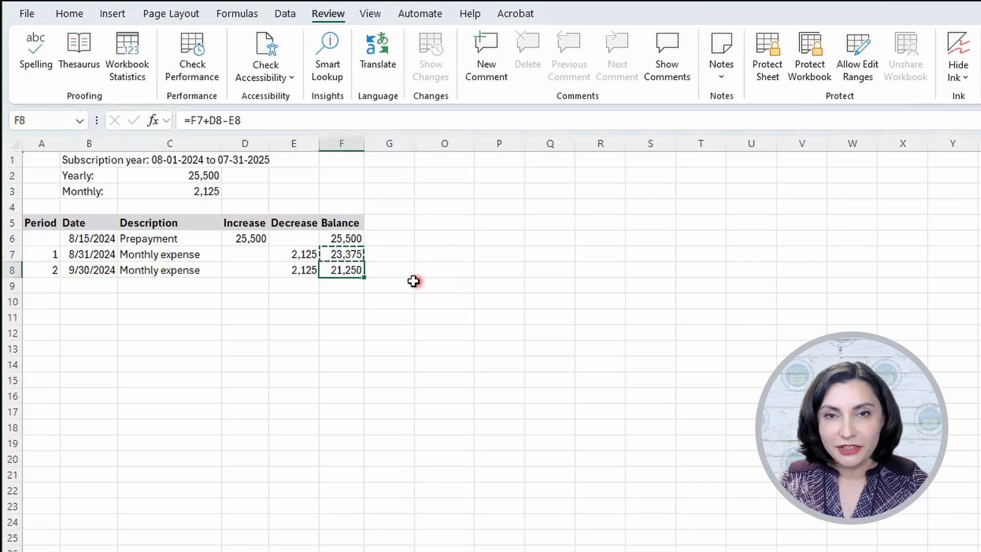
{"action": "double_click", "coordinate": [348, 272]}
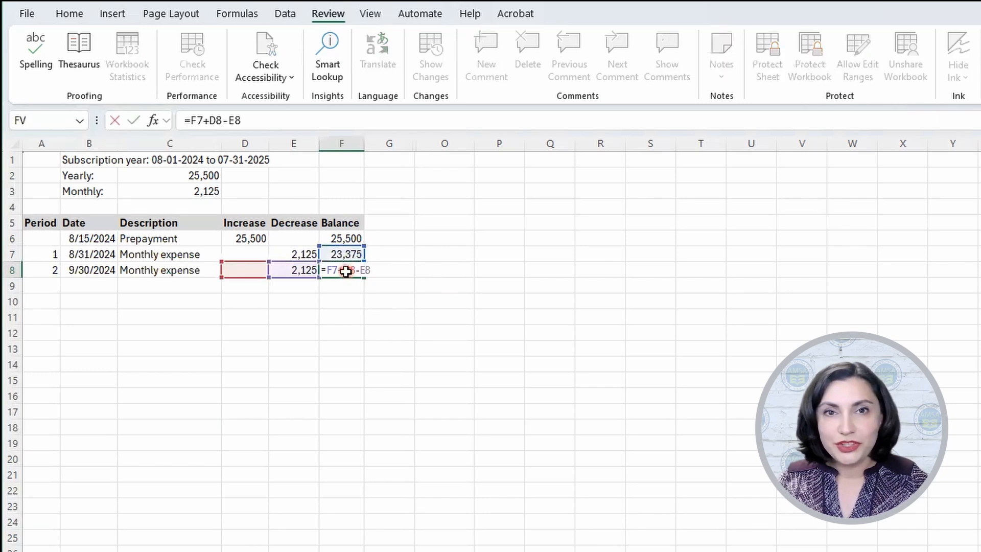
{"action": "key", "text": "Return"}
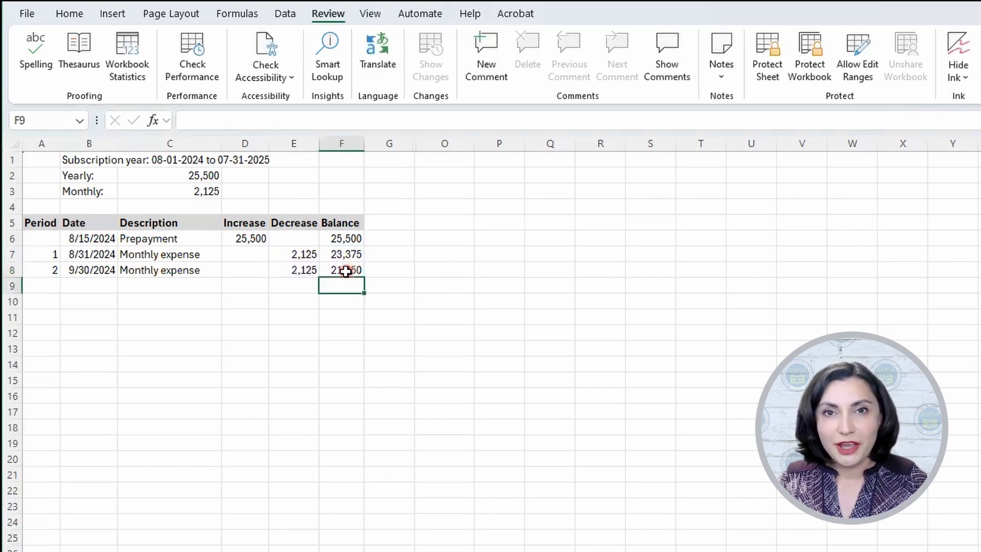
Step: Extend the period number series from A7:A8 down through A18 to number periods 1 to 12
{"action": "left_click", "coordinate": [44, 256]}
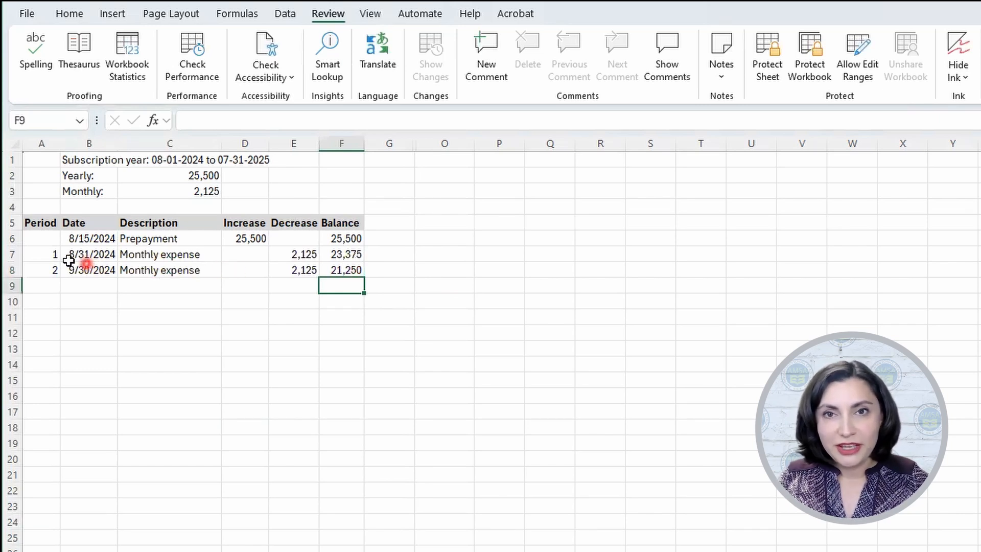
{"action": "left_click_drag", "start_coordinate": [45, 254], "coordinate": [44, 266]}
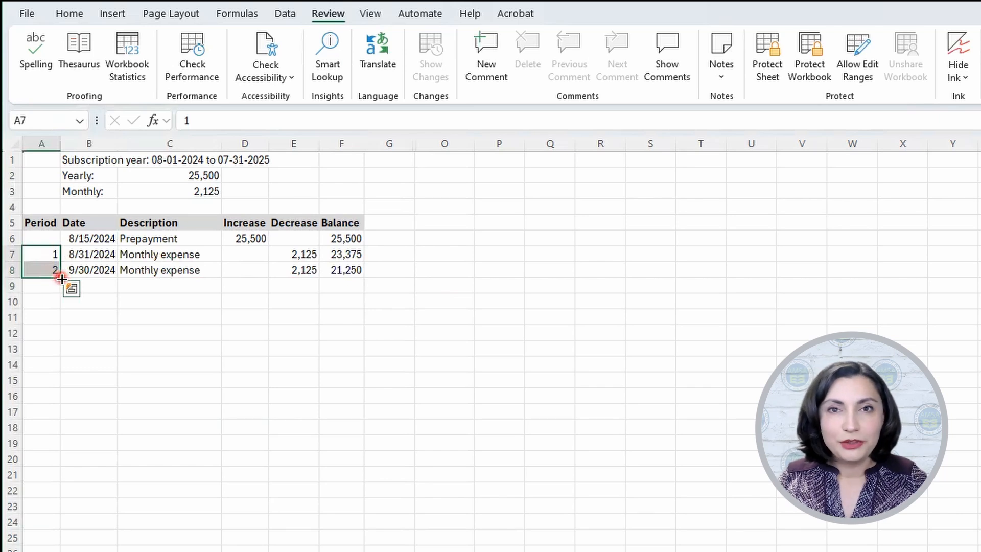
{"action": "left_click_drag", "start_coordinate": [61, 279], "coordinate": [59, 420]}
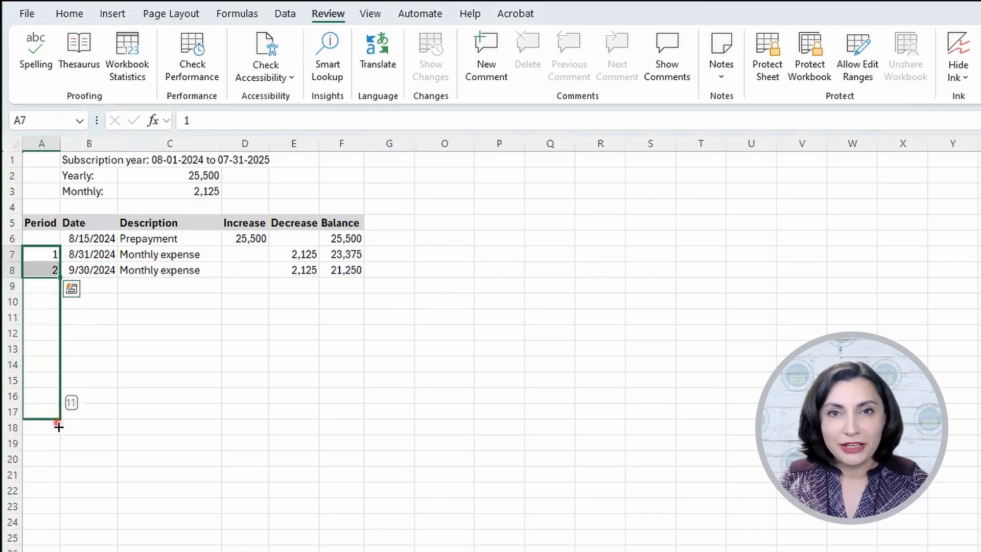
{"action": "left_click_drag", "start_coordinate": [59, 427], "coordinate": [59, 431]}
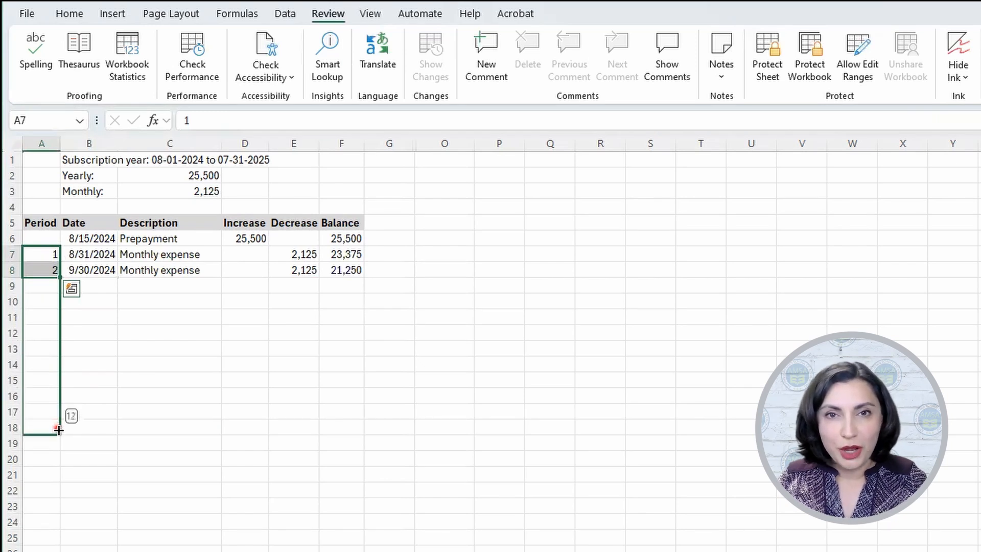
{"action": "left_click_drag", "start_coordinate": [59, 430], "coordinate": [57, 429]}
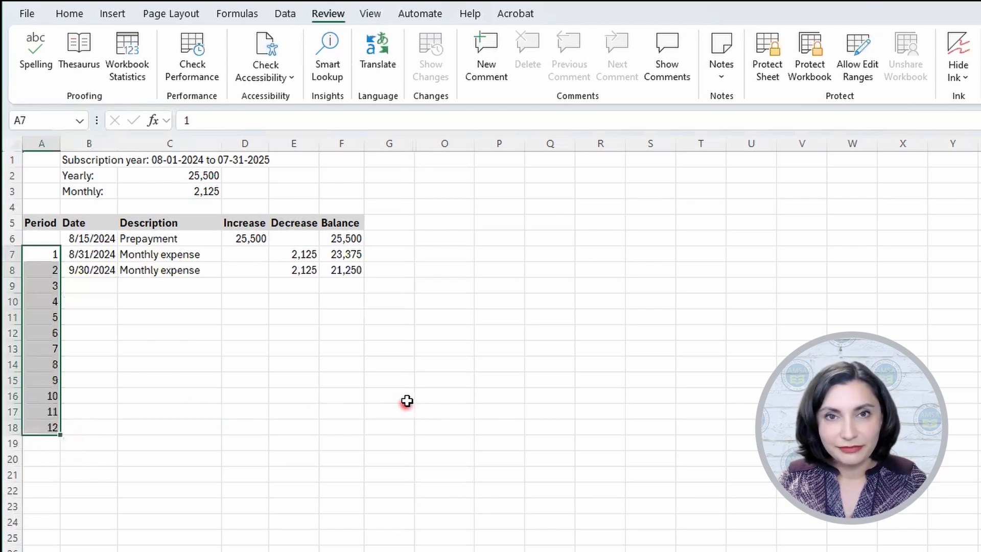
Step: Fill the dates, descriptions, decreases and balances from B7:F8 down through row 18 for all 12 periods
{"action": "left_click", "coordinate": [91, 252]}
{"action": "left_click_drag", "start_coordinate": [90, 253], "coordinate": [358, 271]}
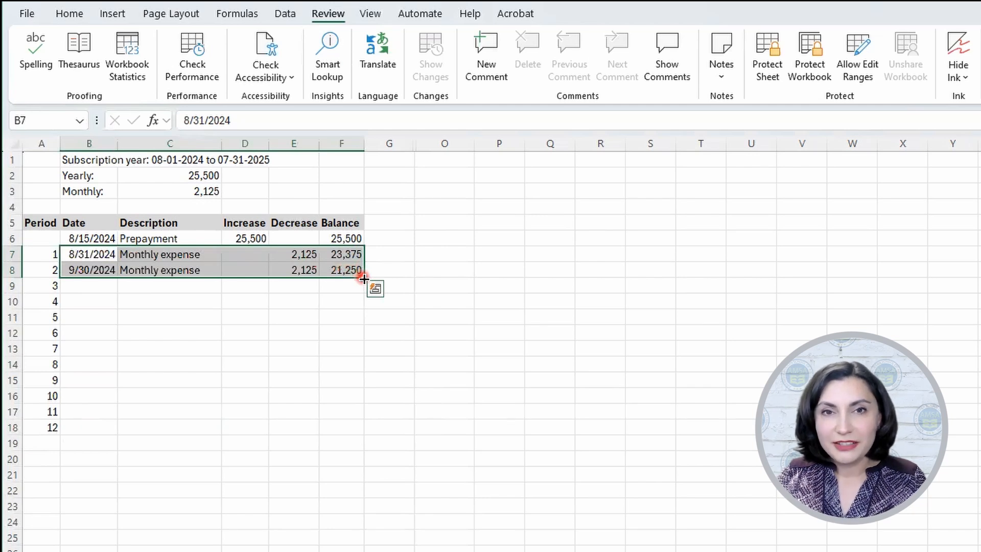
{"action": "double_click", "coordinate": [363, 278]}
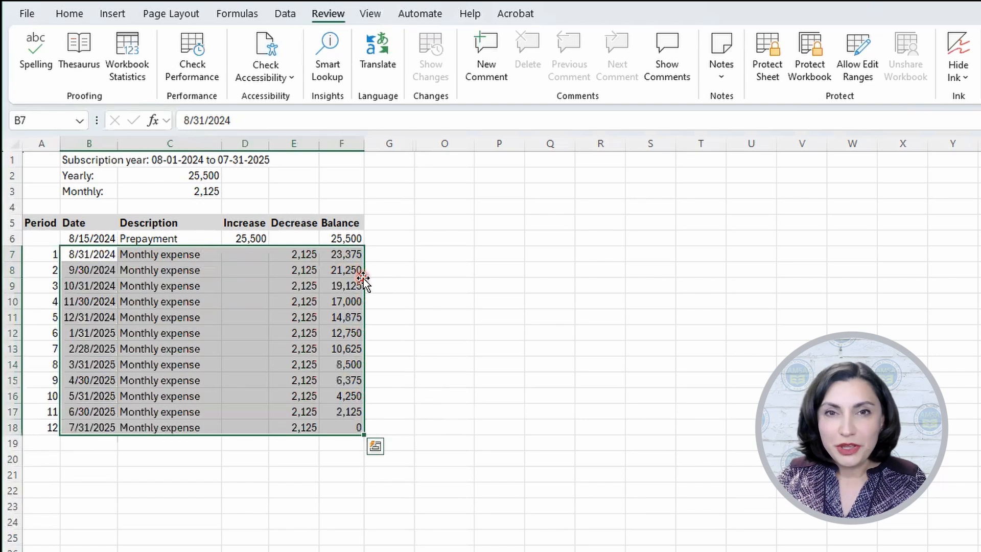
{"action": "left_click", "coordinate": [350, 428]}
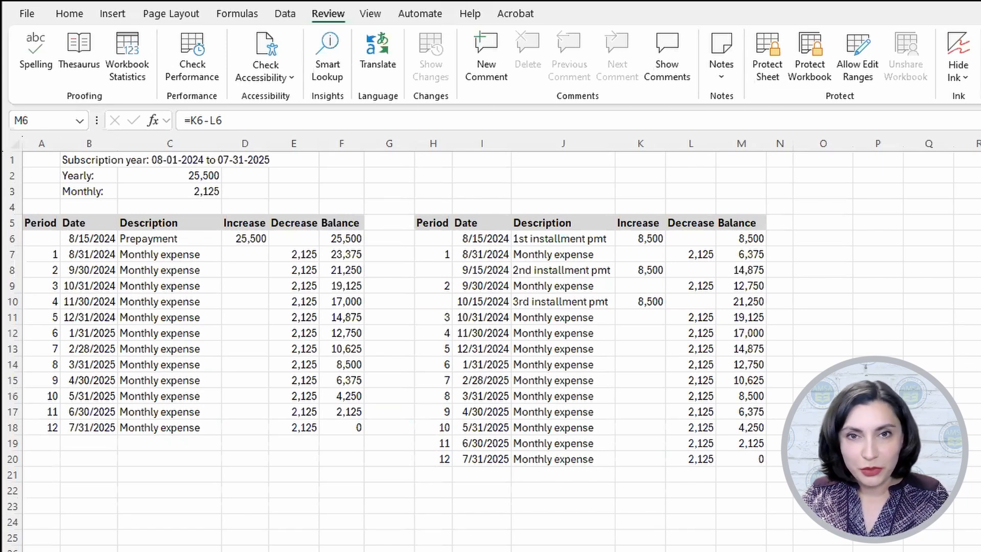
Step: Examine the three installment payment rows in the second schedule and the increase formulas in K6, K8 and K10
{"action": "left_click", "coordinate": [593, 235]}
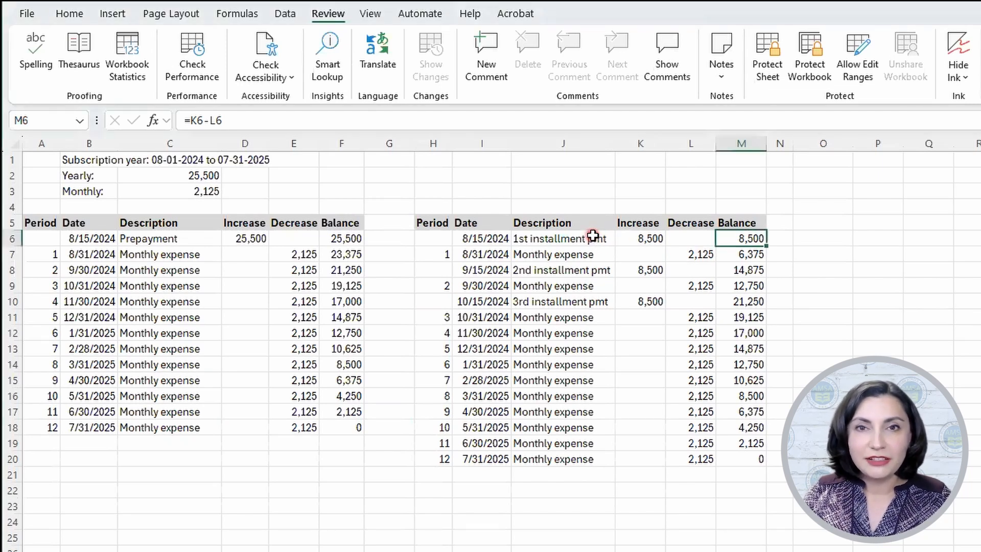
{"action": "left_click", "coordinate": [592, 236]}
{"action": "left_click", "coordinate": [598, 272]}
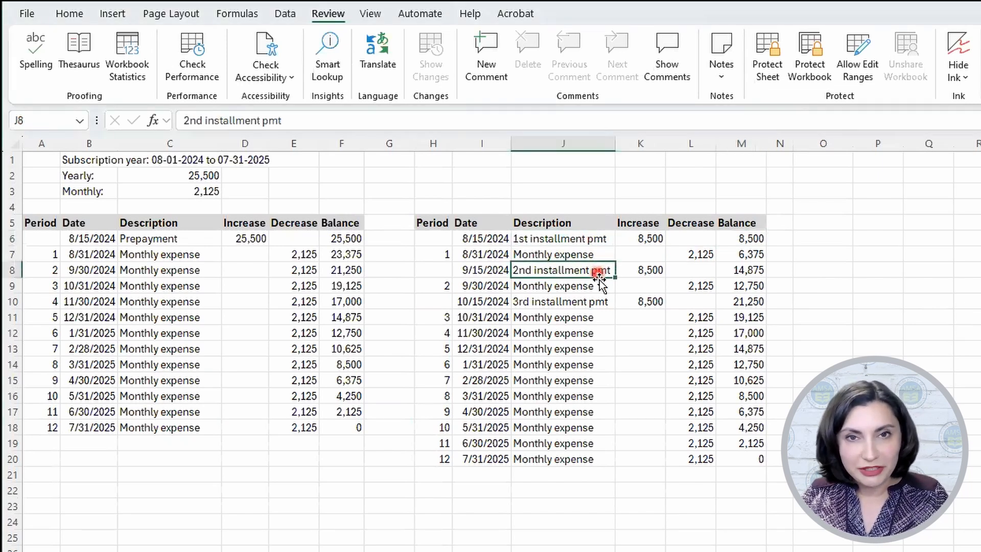
{"action": "left_click", "coordinate": [595, 302]}
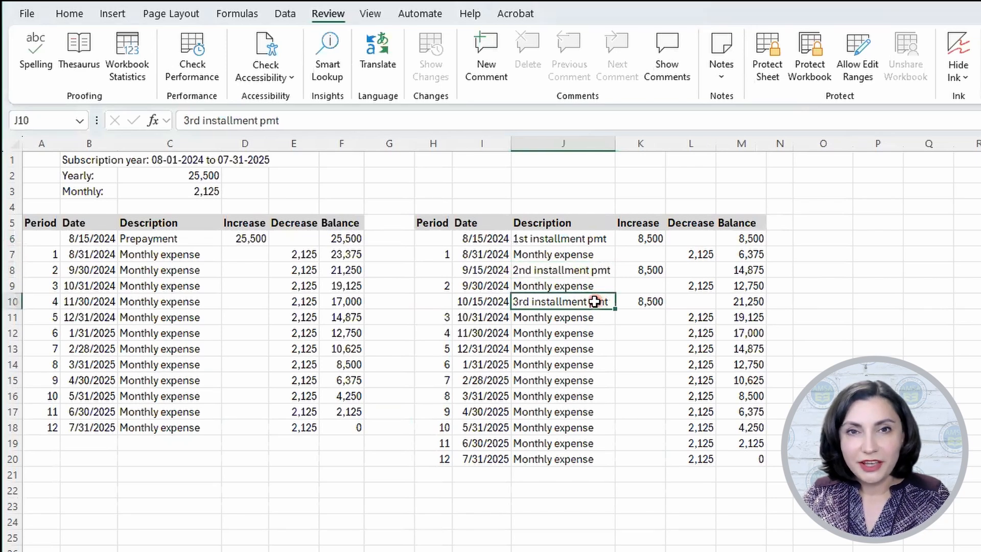
{"action": "left_click", "coordinate": [628, 238]}
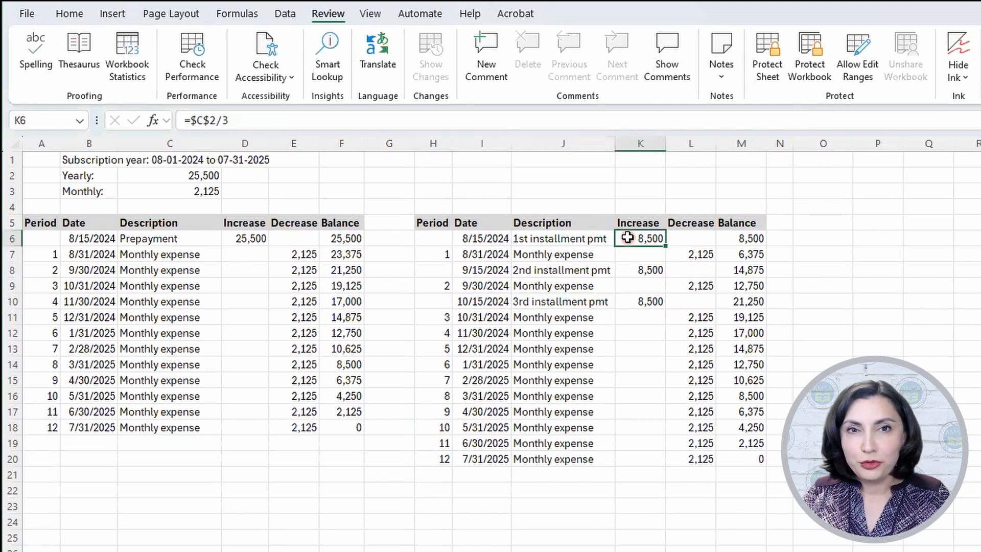
{"action": "double_click", "coordinate": [627, 238]}
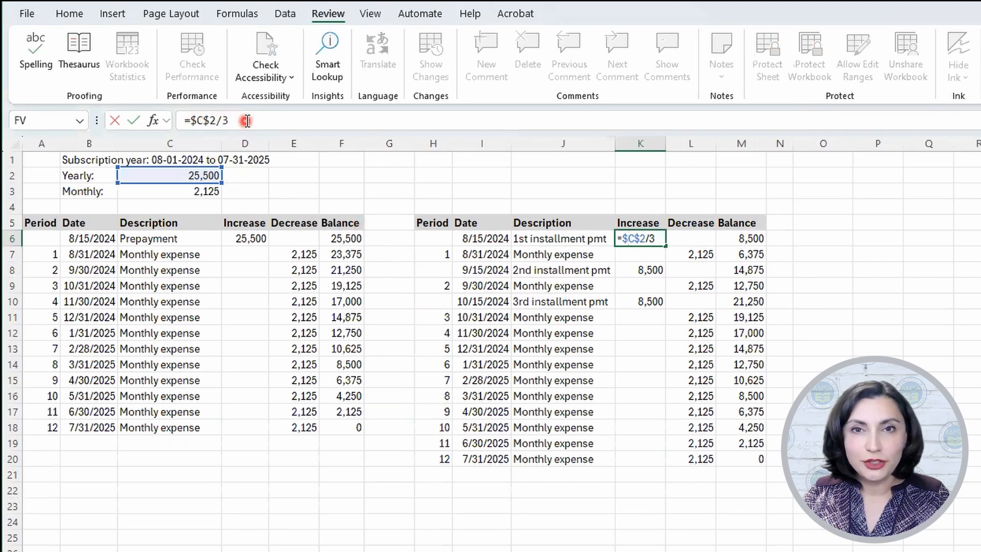
{"action": "key", "text": "Return"}
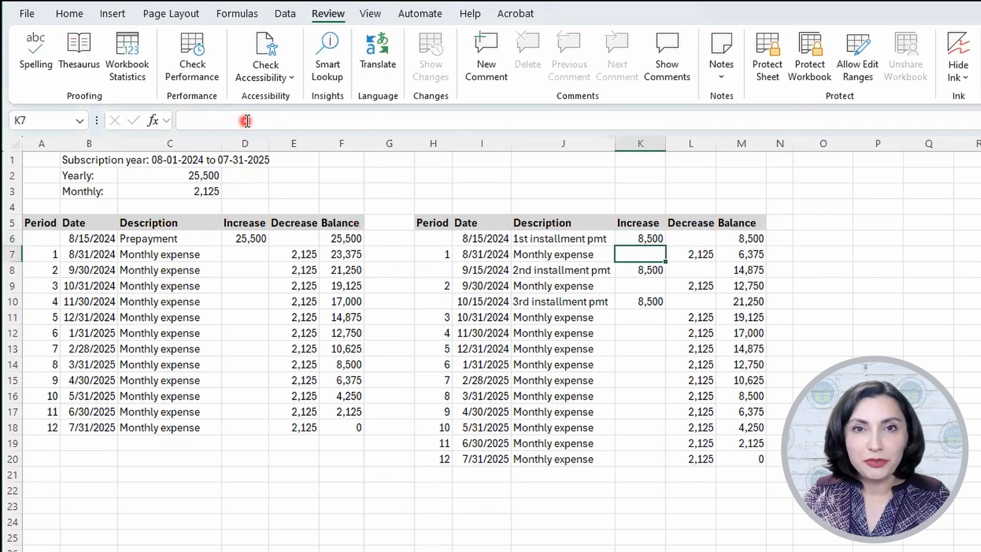
{"action": "left_click", "coordinate": [630, 268]}
{"action": "double_click", "coordinate": [631, 269]}
{"action": "key", "text": "Return"}
{"action": "left_click", "coordinate": [638, 301]}
{"action": "double_click", "coordinate": [628, 301]}
{"action": "key", "text": "Return"}
Step: Clear the second and third installment amounts in K8 and K10, and copy the formula =$C$2/3 from K6 into both cells
{"action": "left_click", "coordinate": [635, 238]}
{"action": "left_click", "coordinate": [635, 269]}
{"action": "key", "text": "Delete"}
{"action": "left_click", "coordinate": [632, 296]}
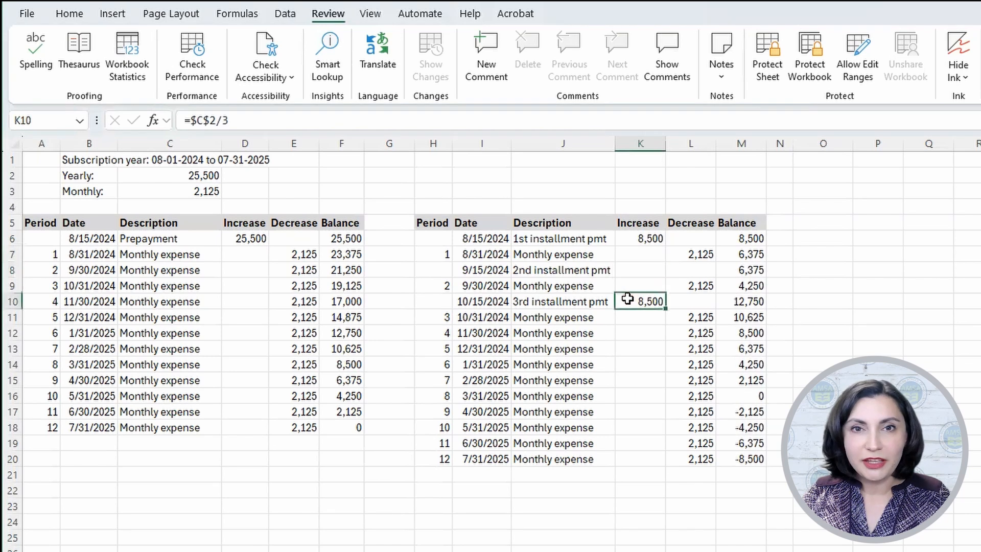
{"action": "key", "text": "Delete"}
{"action": "left_click", "coordinate": [632, 270]}
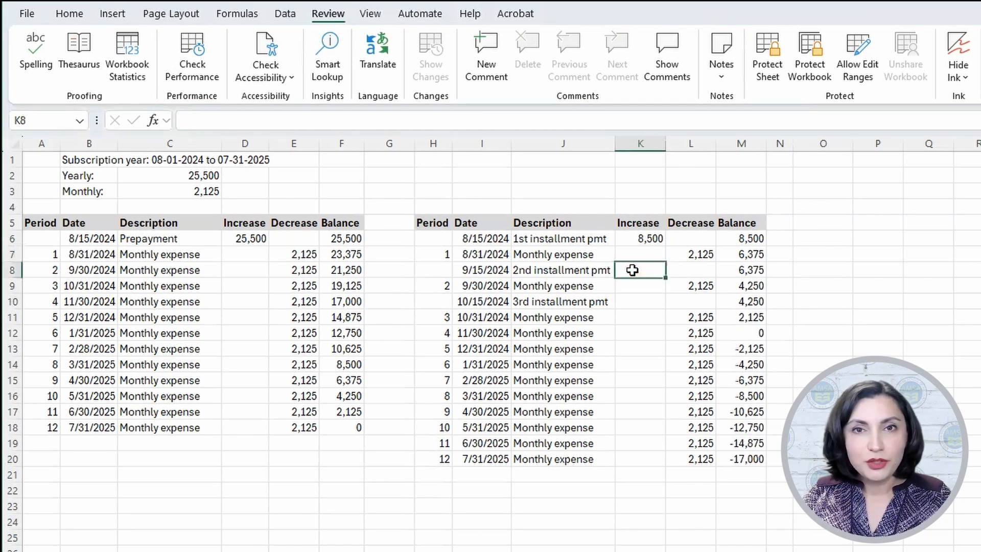
{"action": "left_click", "coordinate": [635, 240]}
{"action": "key", "text": "ctrl+c"}
{"action": "left_click", "coordinate": [635, 268]}
{"action": "key", "text": "ctrl+v"}
{"action": "left_click", "coordinate": [639, 301]}
{"action": "key", "text": "ctrl+v"}
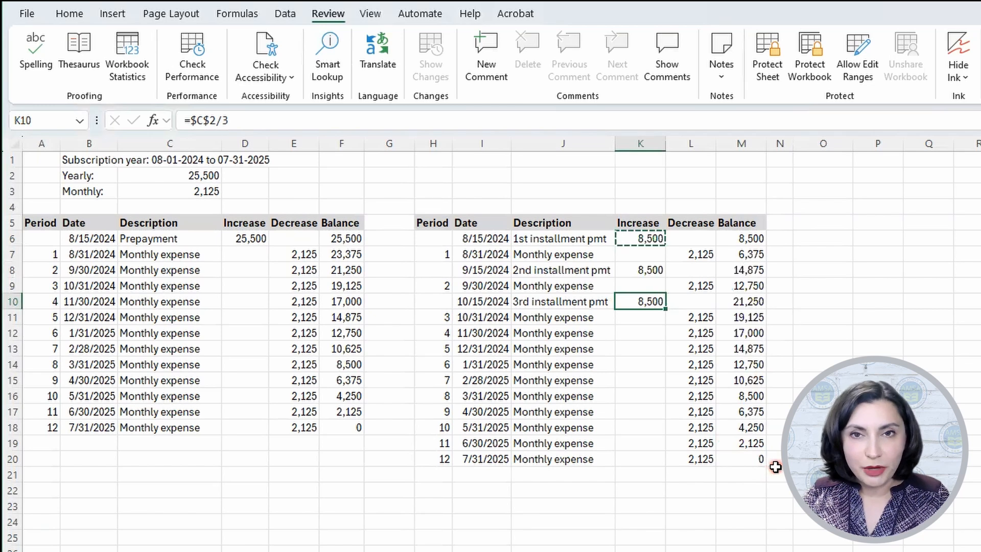
Step: Examine the monthly expense rows in the installment schedule and the decrease formulas in L7, L9 and L11
{"action": "left_click", "coordinate": [697, 253]}
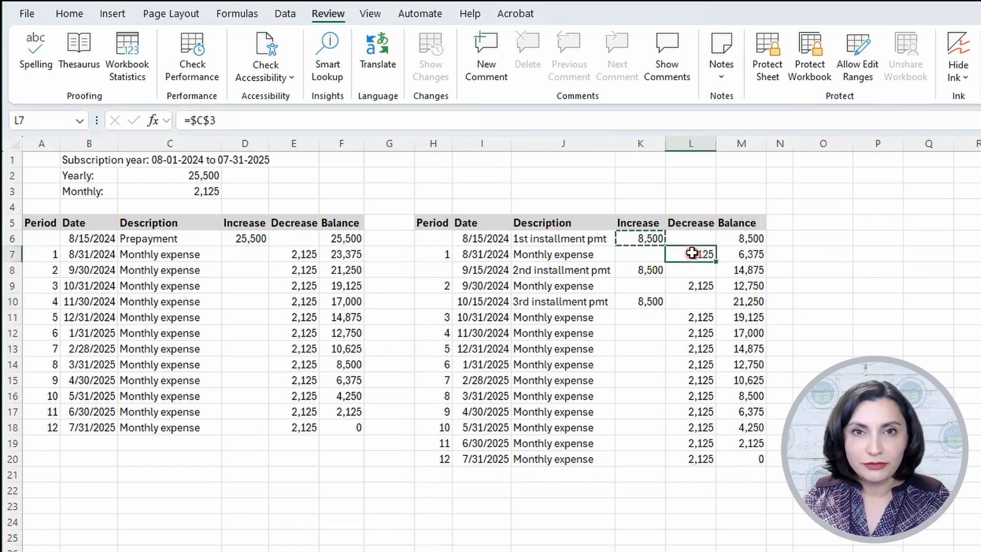
{"action": "left_click", "coordinate": [588, 254]}
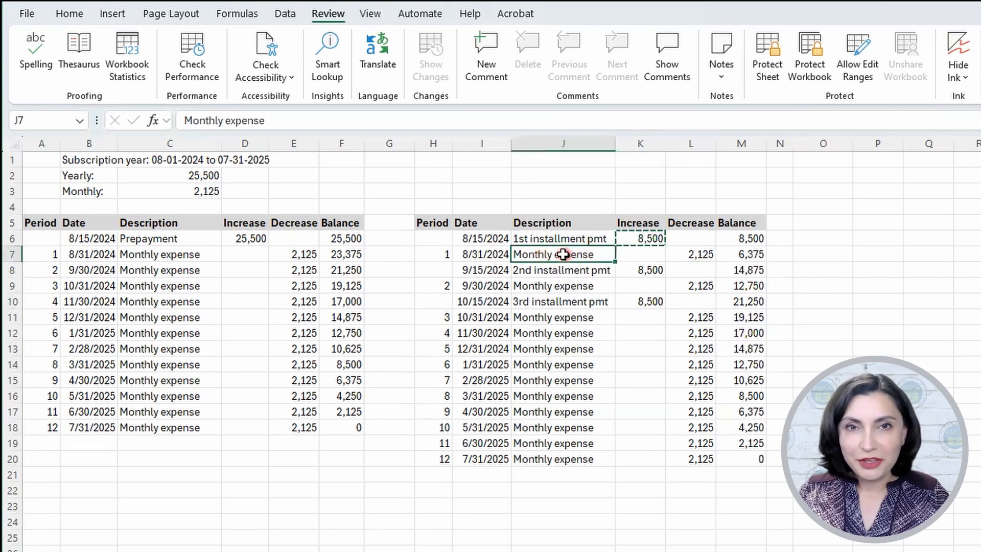
{"action": "left_click", "coordinate": [480, 254]}
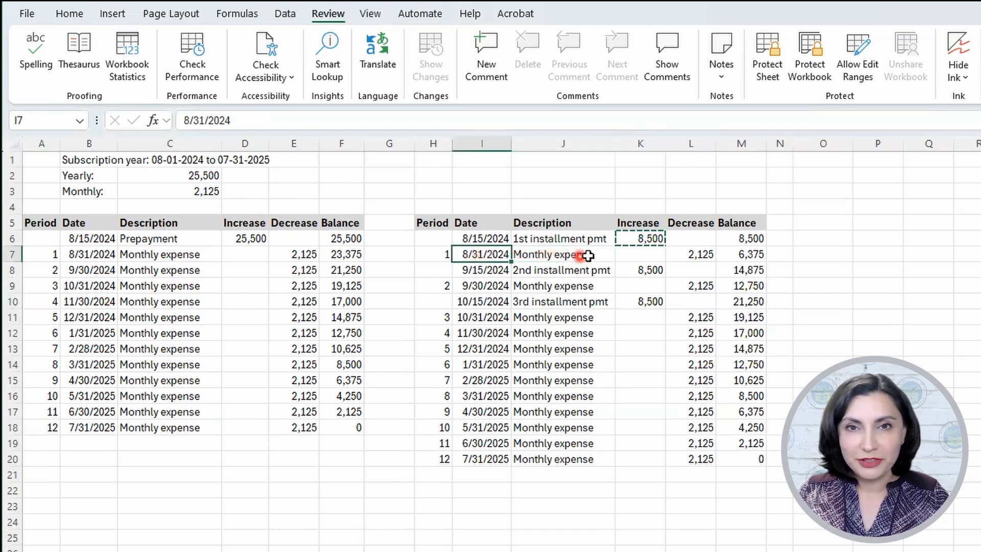
{"action": "left_click", "coordinate": [696, 253]}
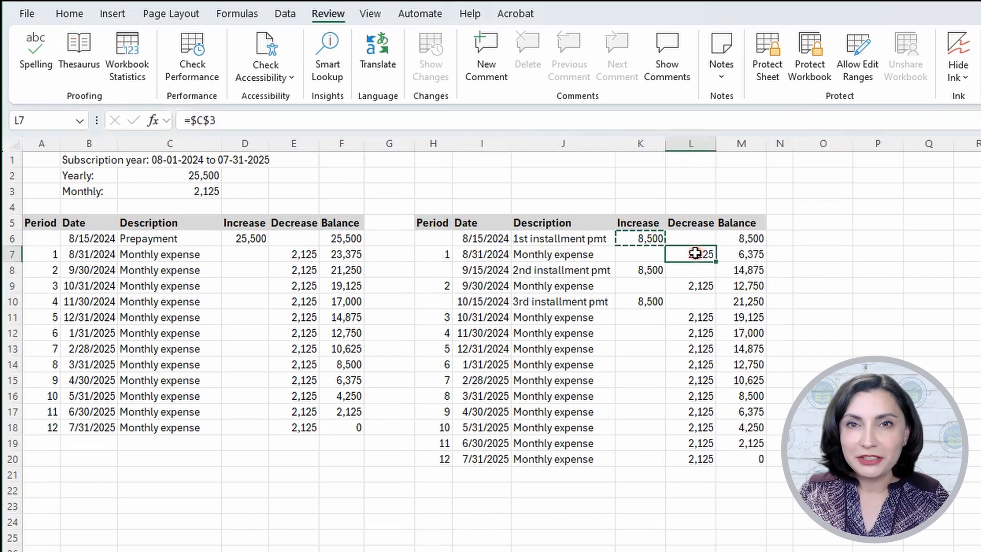
{"action": "double_click", "coordinate": [696, 253]}
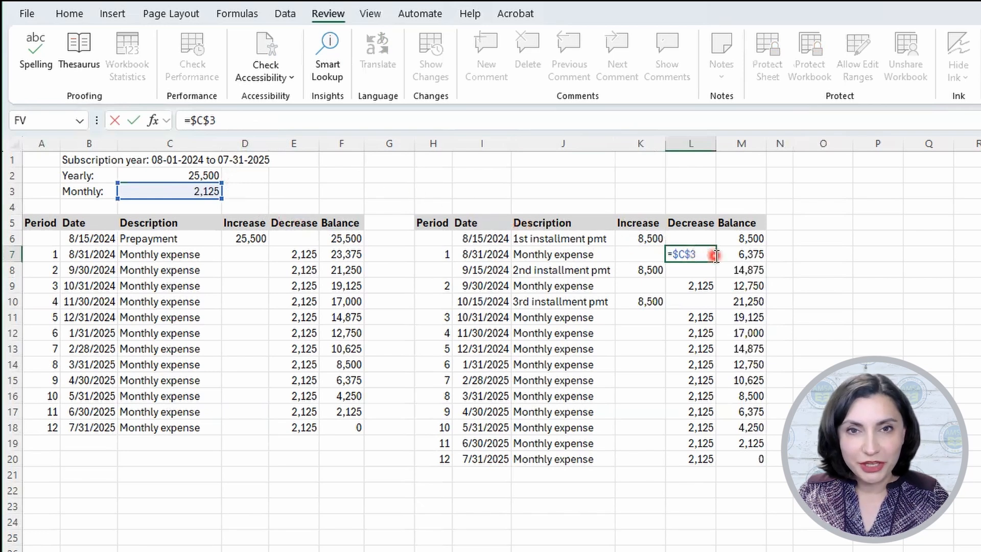
{"action": "key", "text": "Return"}
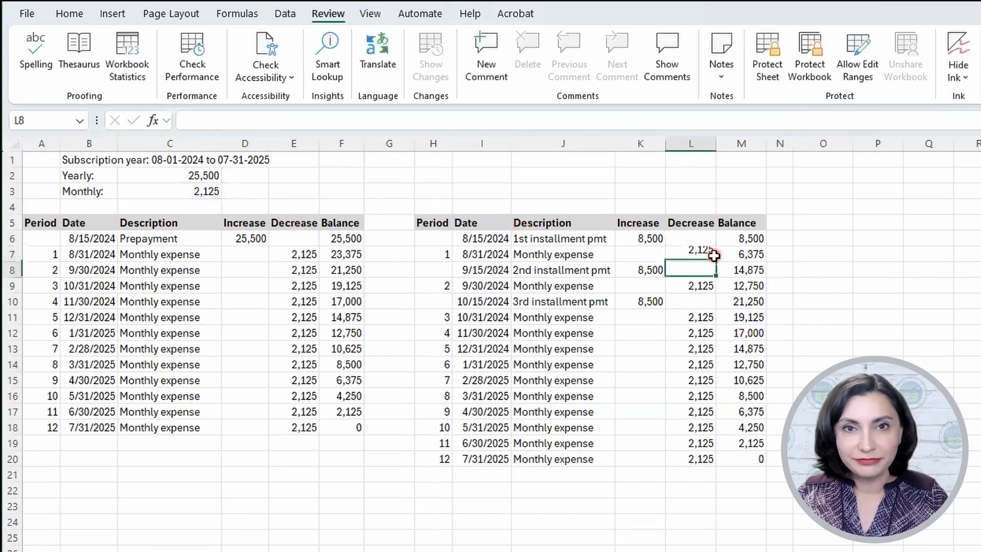
{"action": "left_click", "coordinate": [695, 286]}
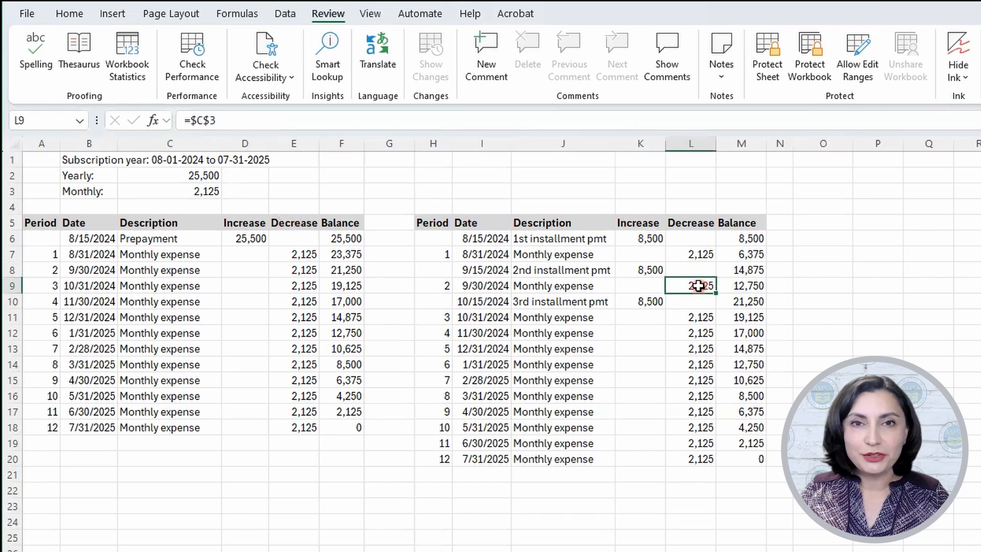
{"action": "double_click", "coordinate": [698, 286]}
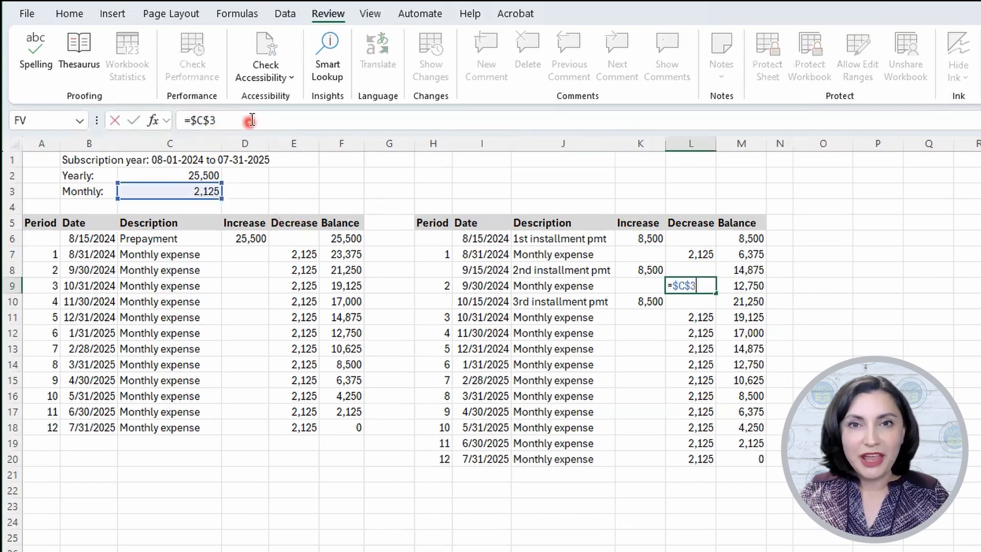
{"action": "key", "text": "Return"}
{"action": "left_click", "coordinate": [691, 316]}
{"action": "key", "text": "ctrl+shift+Down"}
{"action": "left_click", "coordinate": [691, 316]}
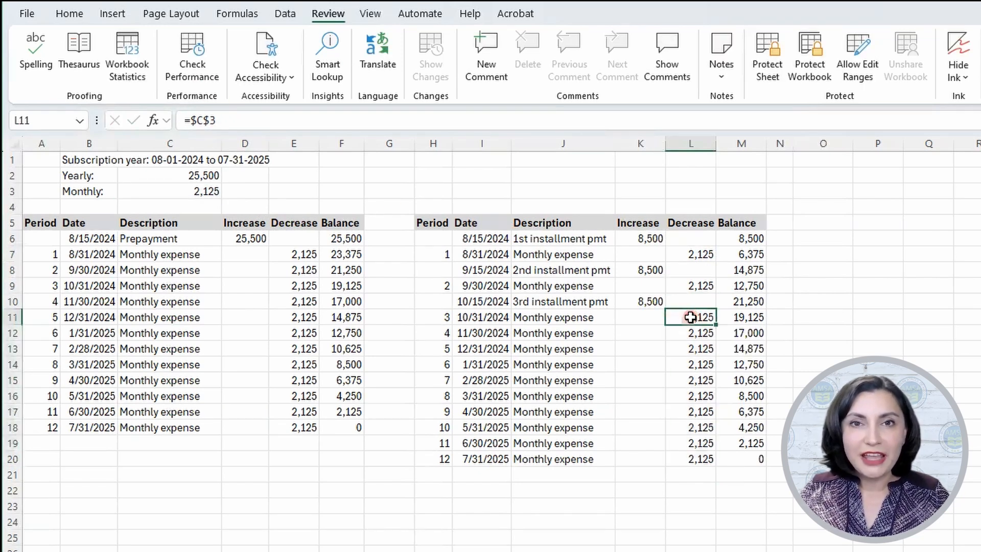
Step: Examine the running balance formulas in M11 and M12 of the installment schedule
{"action": "double_click", "coordinate": [746, 319]}
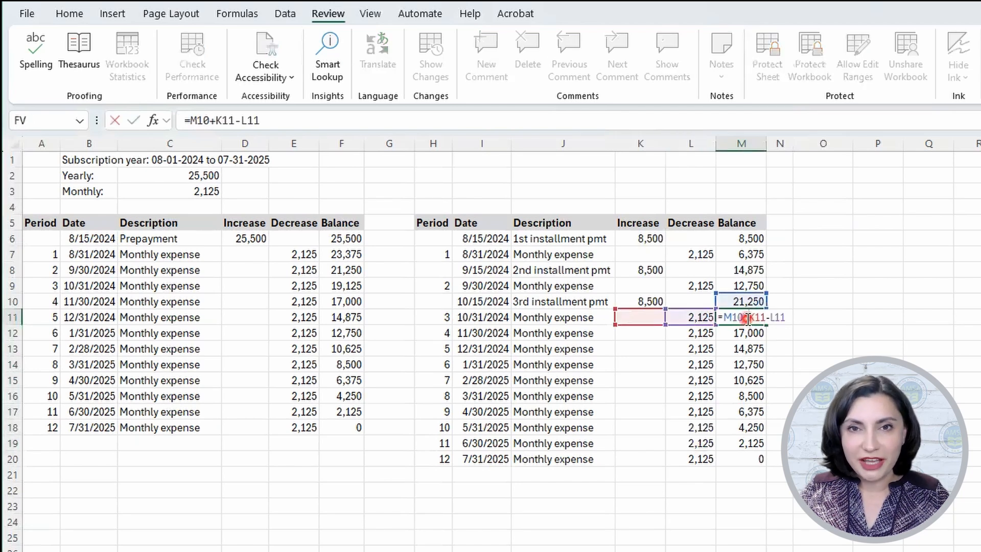
{"action": "key", "text": "Return"}
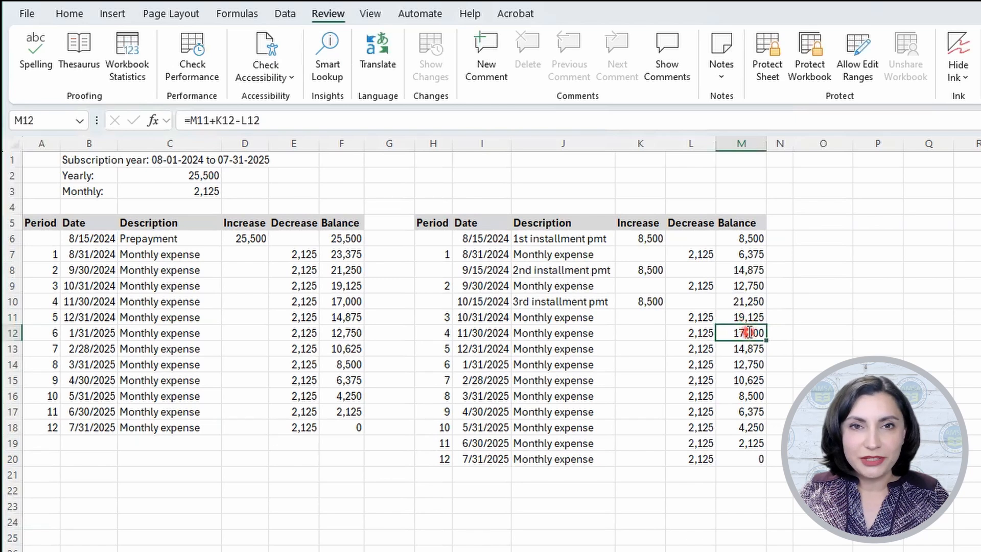
{"action": "double_click", "coordinate": [749, 332]}
{"action": "key", "text": "Return"}
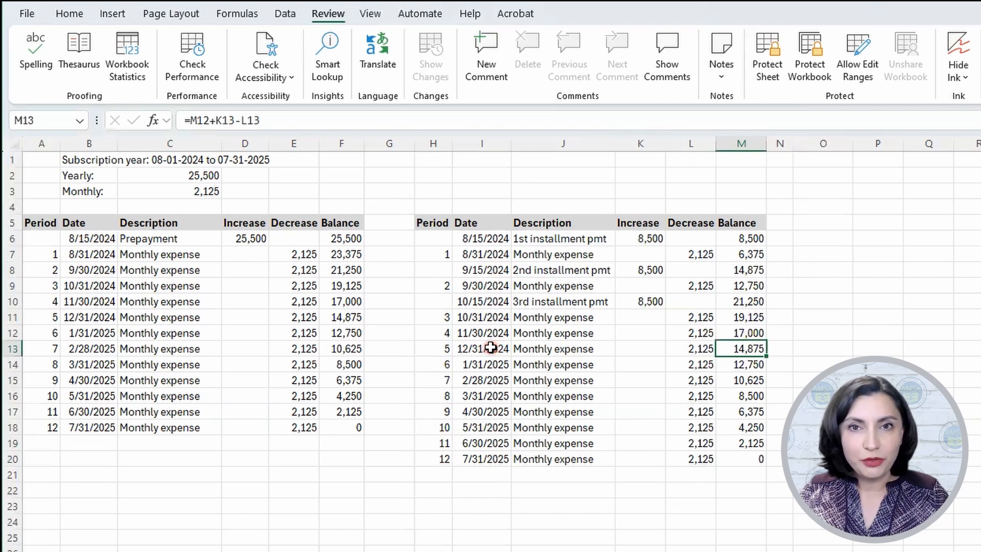
Step: Clear I13:M20 in the installment schedule and refill it by extending I11:M12 down through row 20, then check the ending balance in M20
{"action": "left_click_drag", "start_coordinate": [491, 347], "coordinate": [757, 459]}
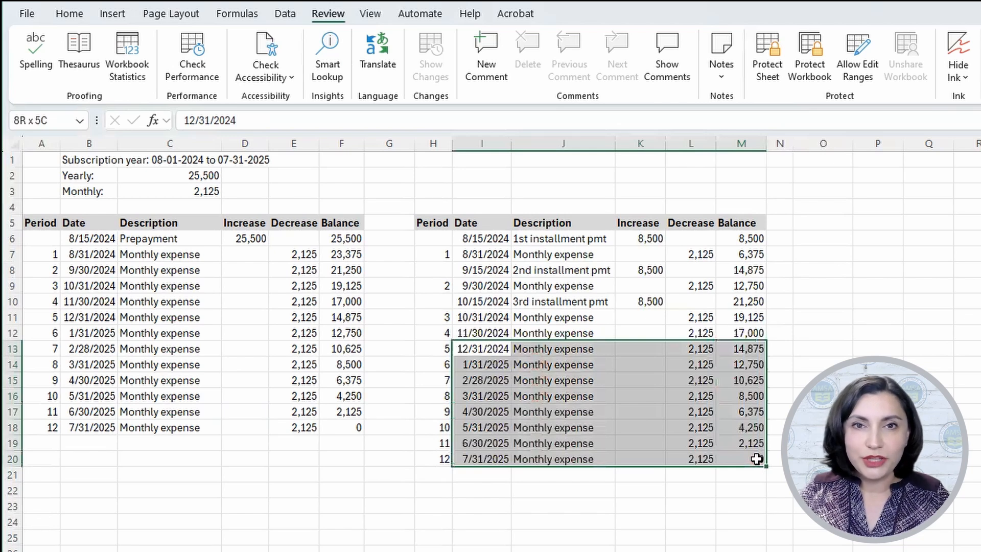
{"action": "key", "text": "Delete"}
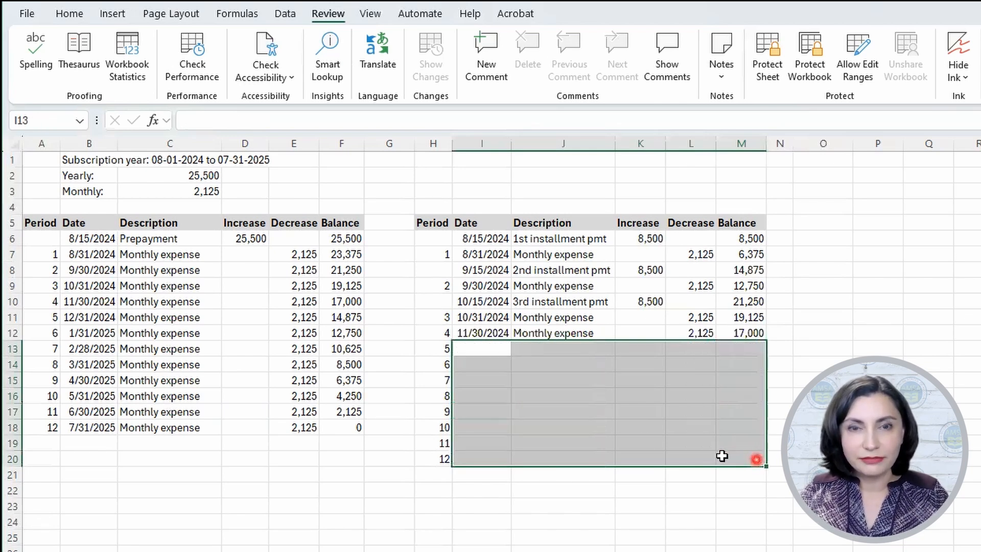
{"action": "left_click_drag", "start_coordinate": [469, 318], "coordinate": [751, 332]}
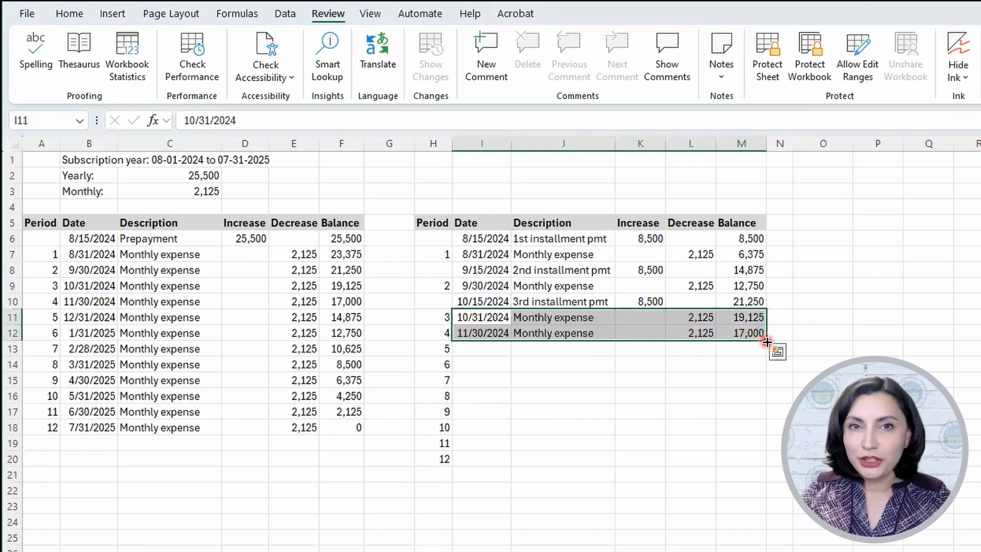
{"action": "double_click", "coordinate": [767, 341]}
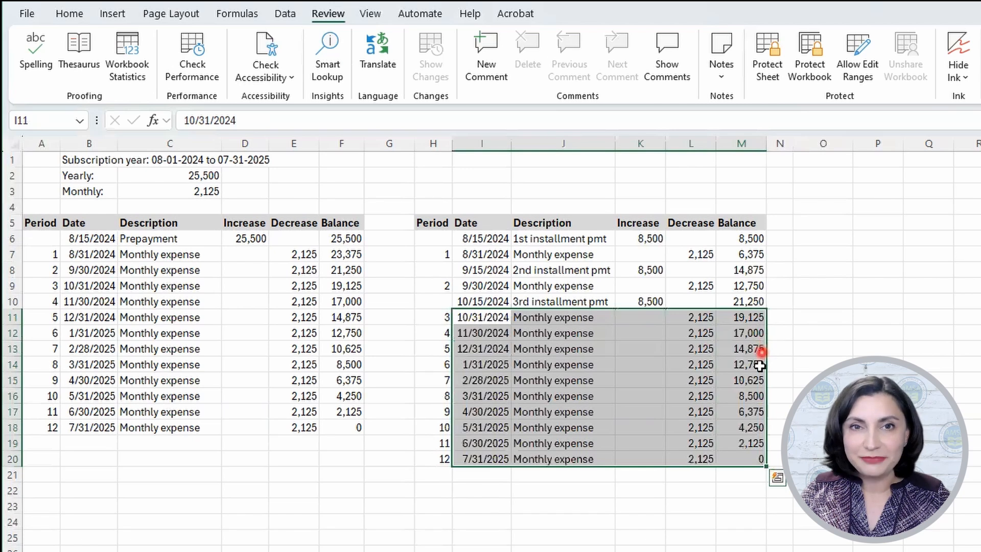
{"action": "left_click", "coordinate": [753, 458]}
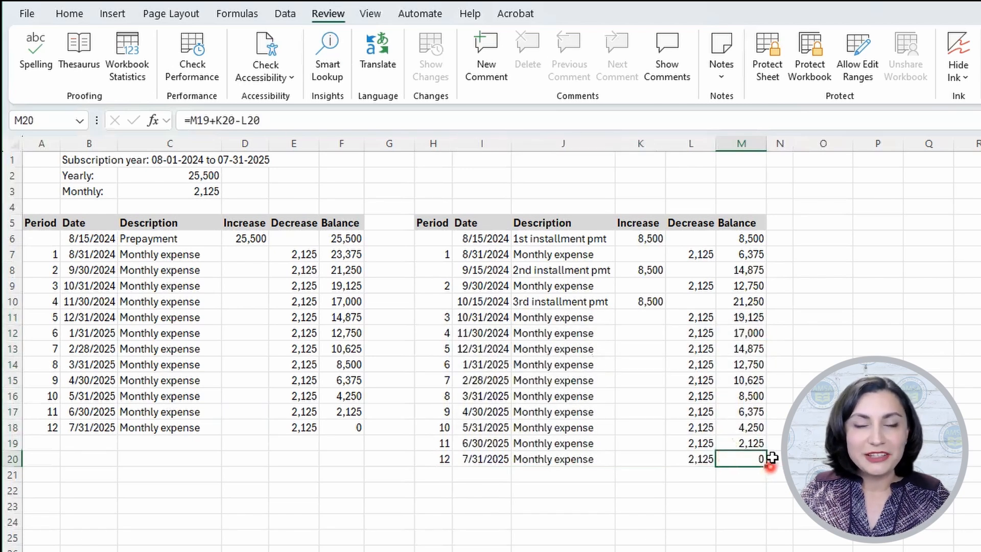